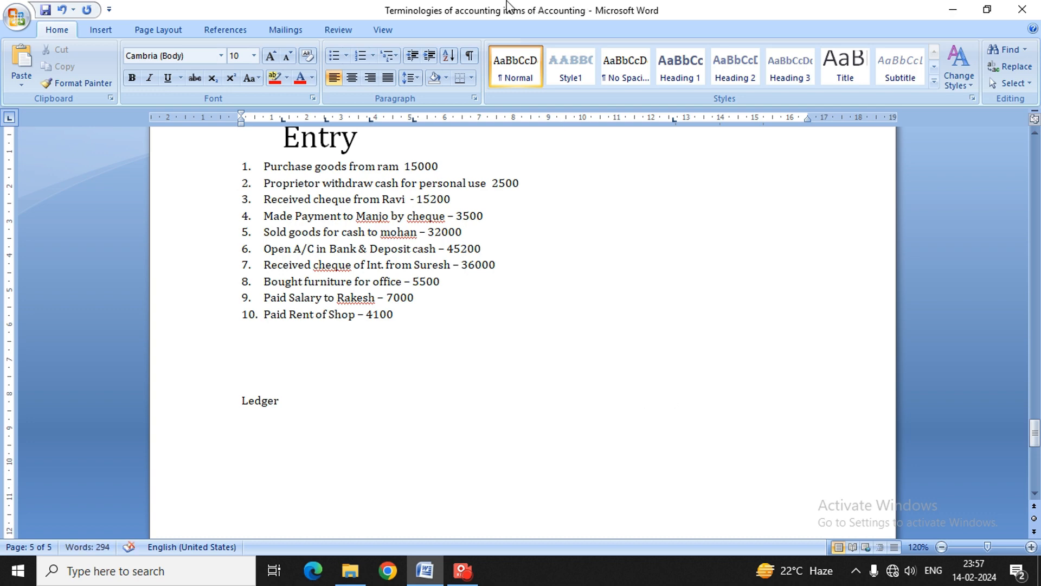
- Convert the Ledger line below the entry list into a one-row, three-column table
{"action": "left_click", "coordinate": [220, 404]}
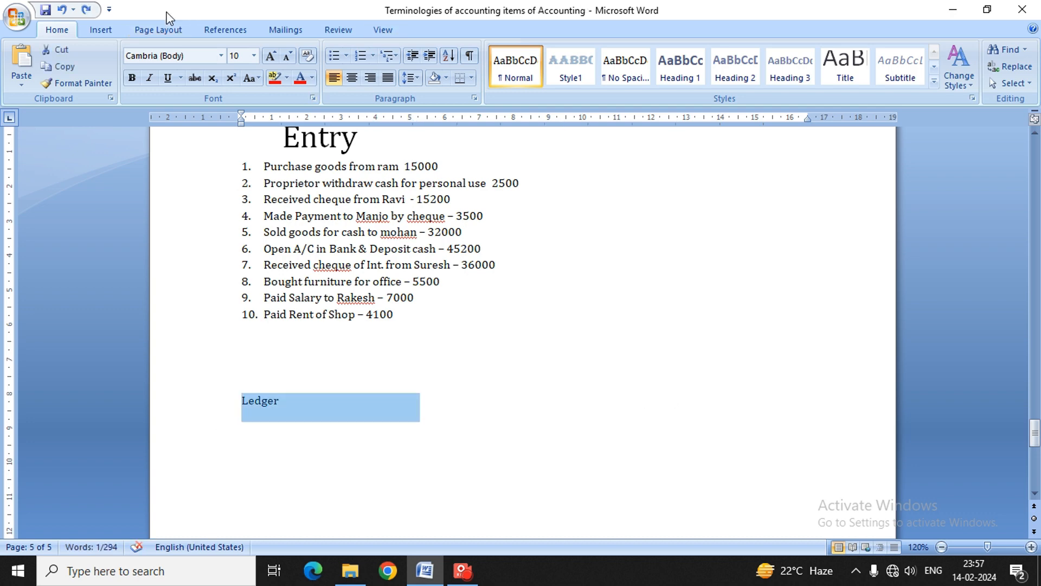
{"action": "left_click", "coordinate": [101, 30]}
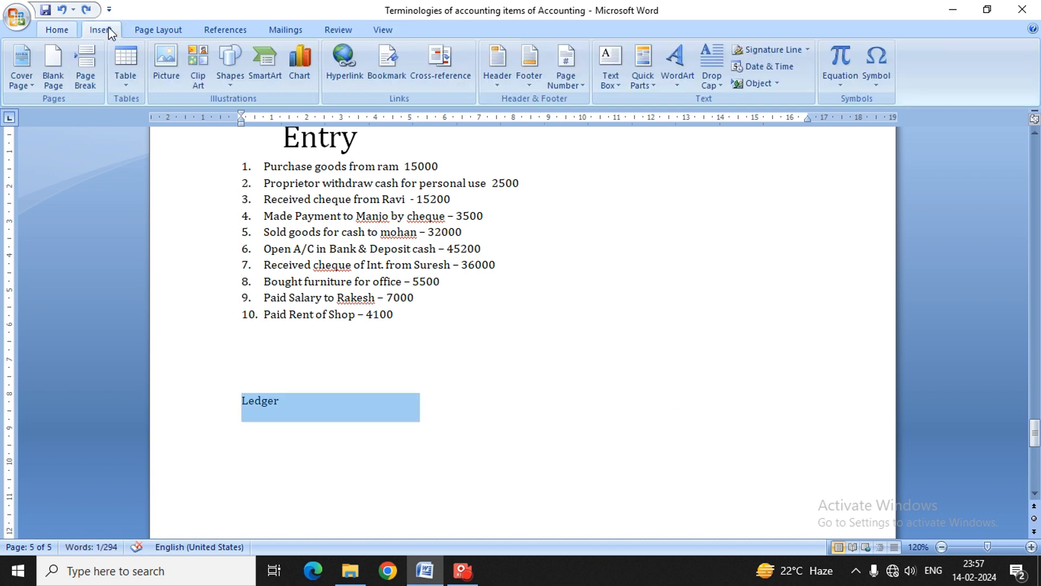
{"action": "left_click", "coordinate": [125, 82]}
{"action": "left_click", "coordinate": [318, 400]}
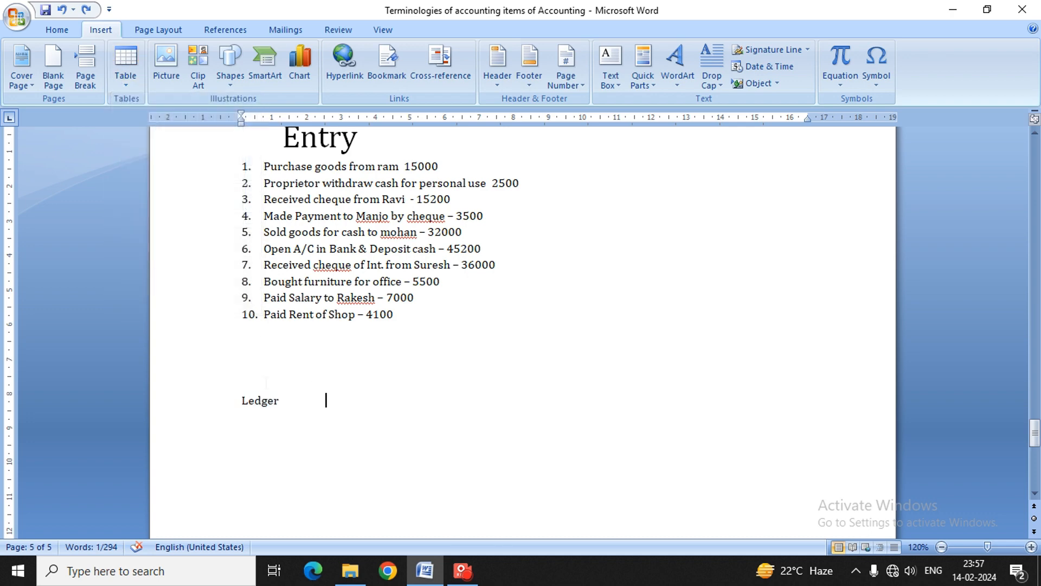
{"action": "left_click_drag", "start_coordinate": [242, 402], "coordinate": [324, 401]}
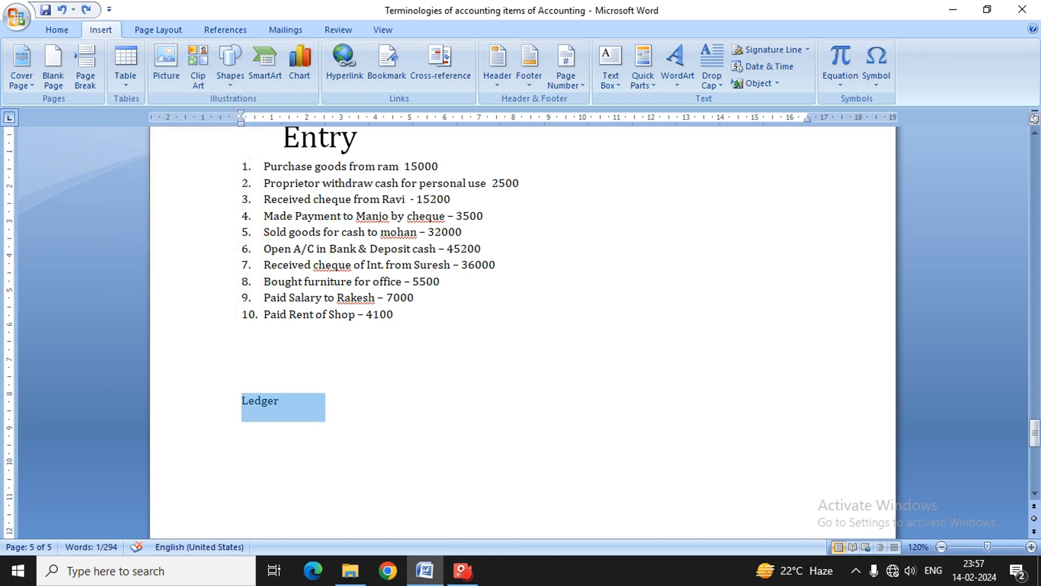
{"action": "left_click", "coordinate": [128, 85]}
{"action": "left_click", "coordinate": [157, 238]}
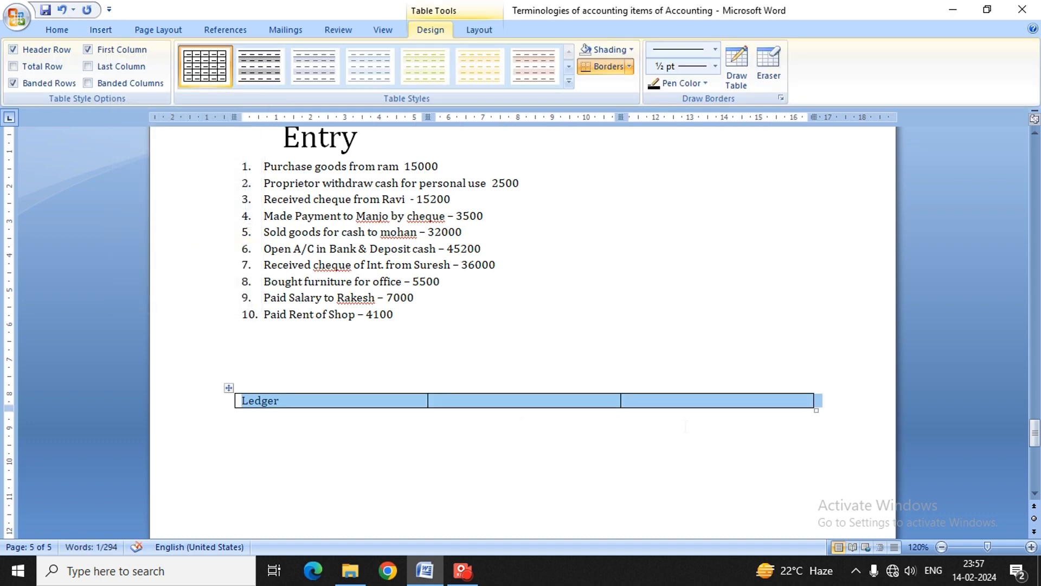
- Delete the blank middle cell of the one-row table to reduce it to two columns
{"action": "left_click", "coordinate": [686, 426]}
{"action": "left_click", "coordinate": [673, 401]}
{"action": "left_click", "coordinate": [522, 400]}
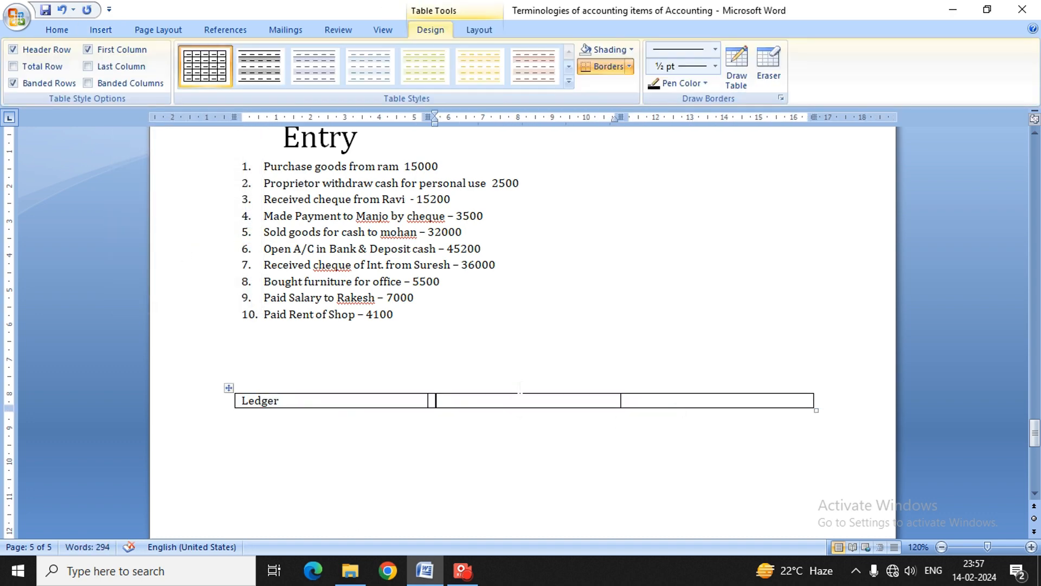
{"action": "left_click", "coordinate": [475, 30]}
{"action": "left_click", "coordinate": [144, 70]}
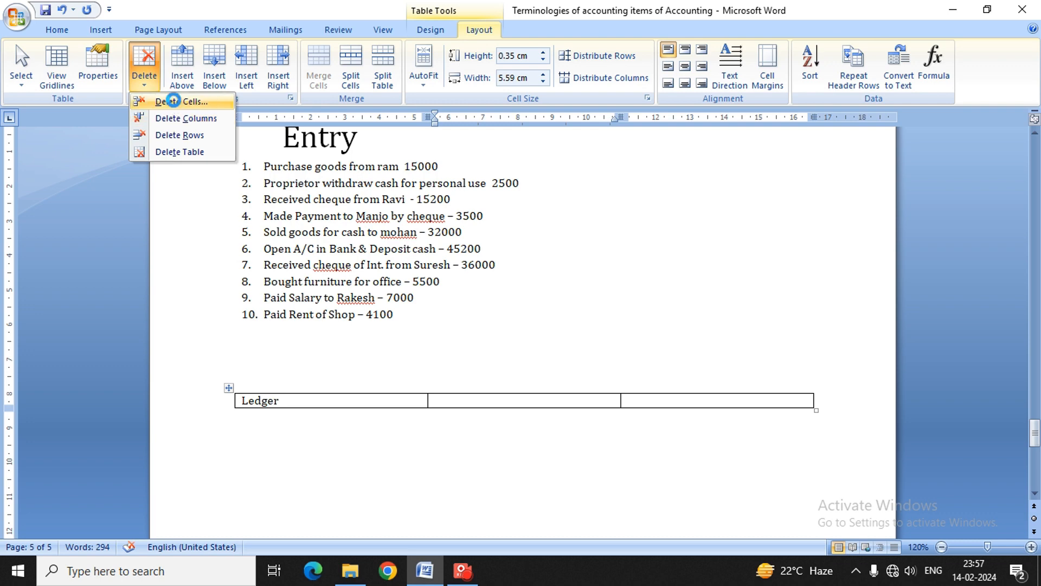
{"action": "left_click", "coordinate": [172, 101]}
{"action": "key", "text": "Return"}
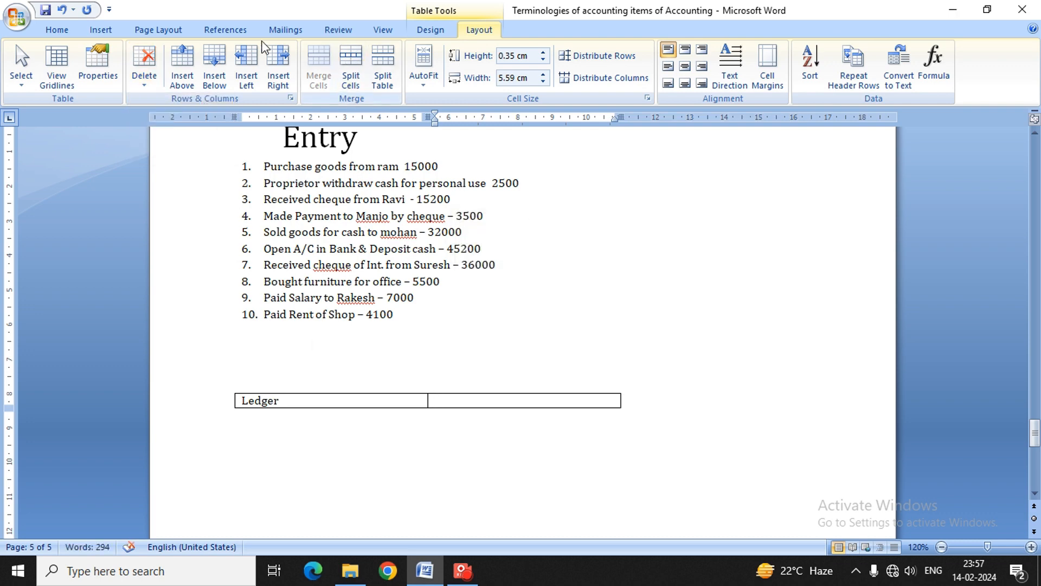
- Insert eleven blank rows below the Ledger row of the table
{"action": "left_click", "coordinate": [218, 81]}
{"action": "left_click", "coordinate": [218, 82]}
{"action": "left_click", "coordinate": [218, 81]}
{"action": "left_click", "coordinate": [218, 81]}
{"action": "left_click", "coordinate": [218, 81]}
{"action": "left_click", "coordinate": [218, 82]}
{"action": "left_click", "coordinate": [218, 81]}
{"action": "left_click", "coordinate": [218, 81]}
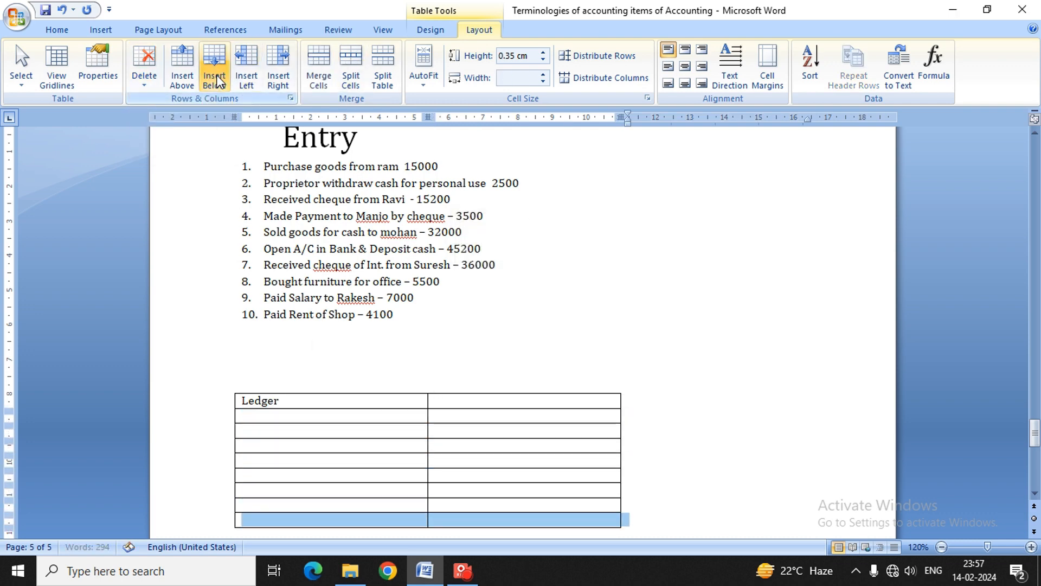
{"action": "left_click", "coordinate": [218, 82]}
- Make the table's header row bold and enter Groups as the second column heading
{"action": "left_click_drag", "start_coordinate": [249, 401], "coordinate": [465, 404]}
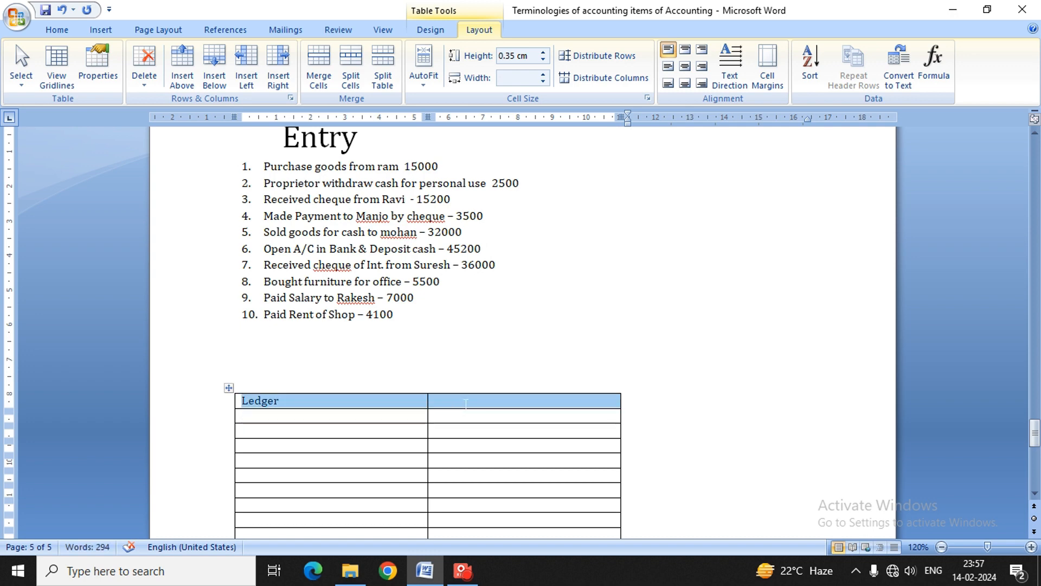
{"action": "key", "text": "ctrl+b"}
{"action": "left_click", "coordinate": [453, 404]}
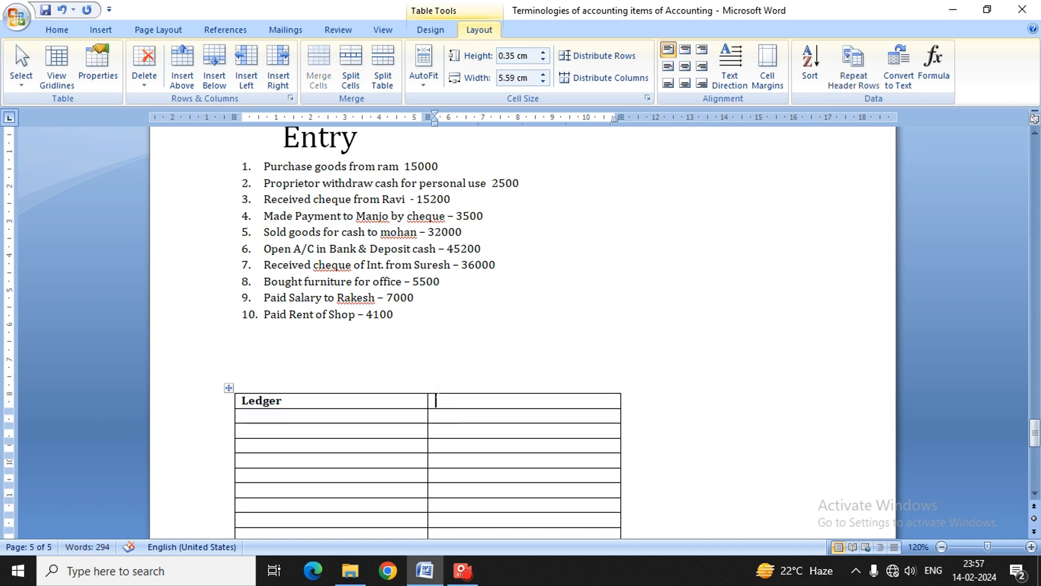
{"action": "type", "text": "l"}
{"action": "key", "text": "BackSpace"}
{"action": "type", "text": "Groups"}
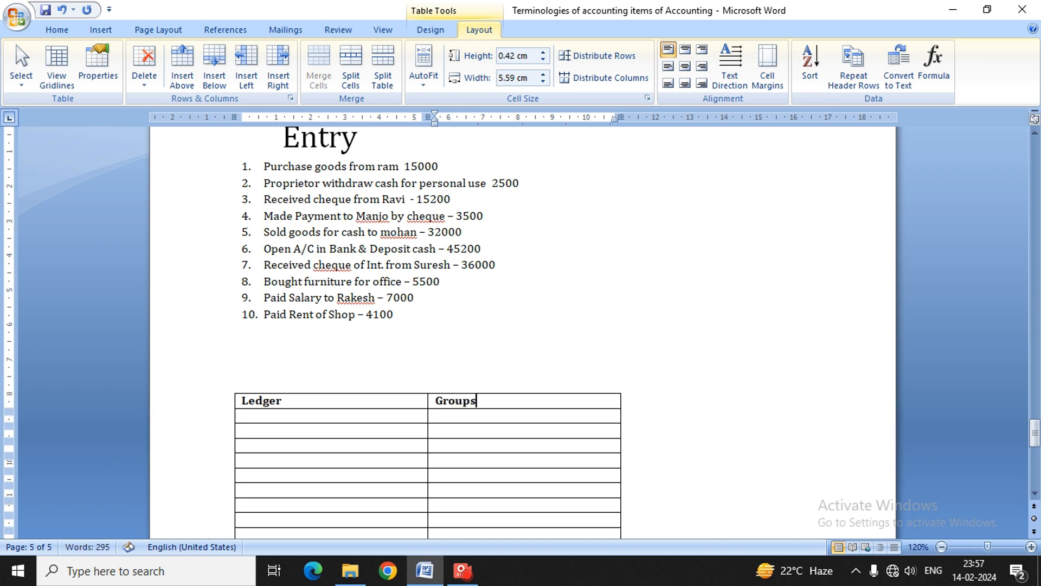
- Ignore the spelling flags on the payee's name and on "cheque" in entry 4
{"action": "scroll", "coordinate": [523, 332], "scroll_direction": "up", "scroll_amount": 1}
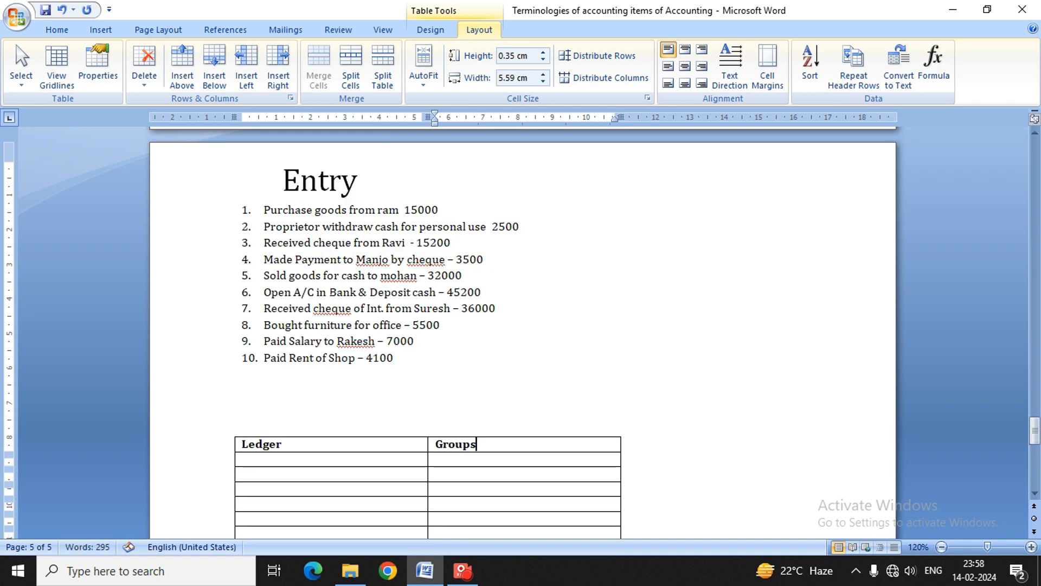
{"action": "left_click", "coordinate": [357, 259]}
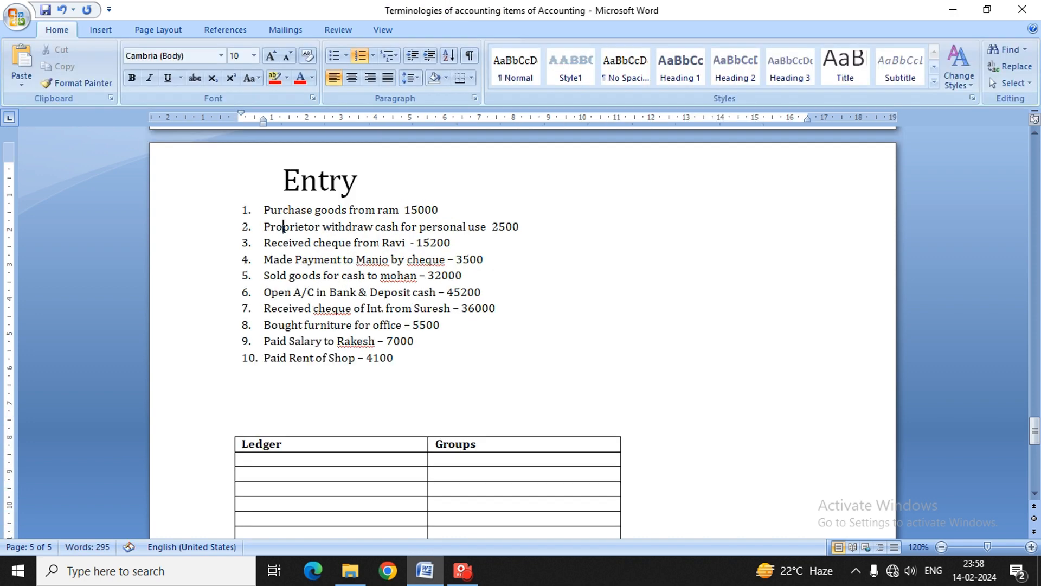
{"action": "right_click", "coordinate": [366, 260]}
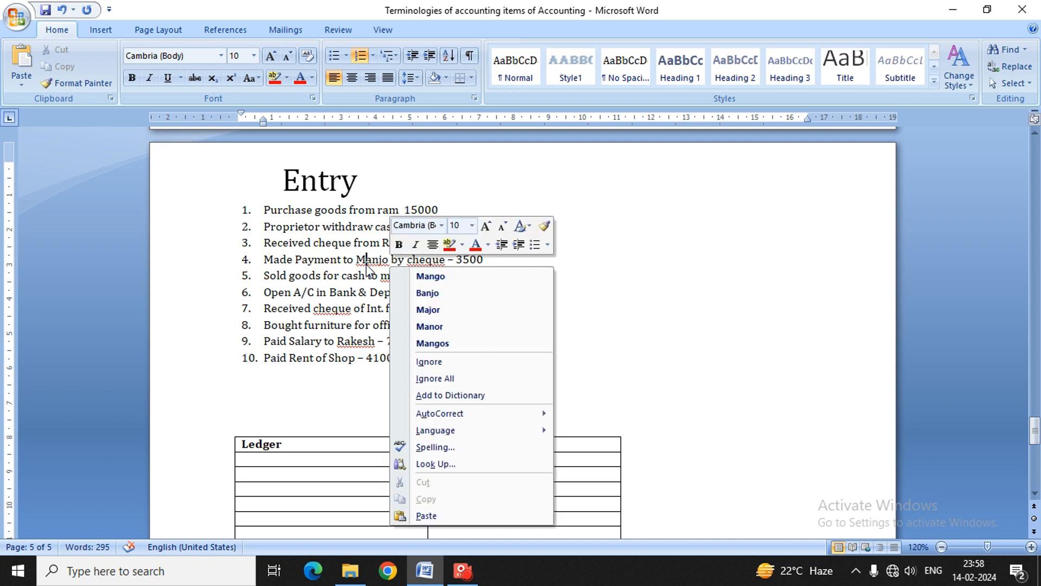
{"action": "left_click", "coordinate": [414, 363]}
{"action": "right_click", "coordinate": [427, 259]}
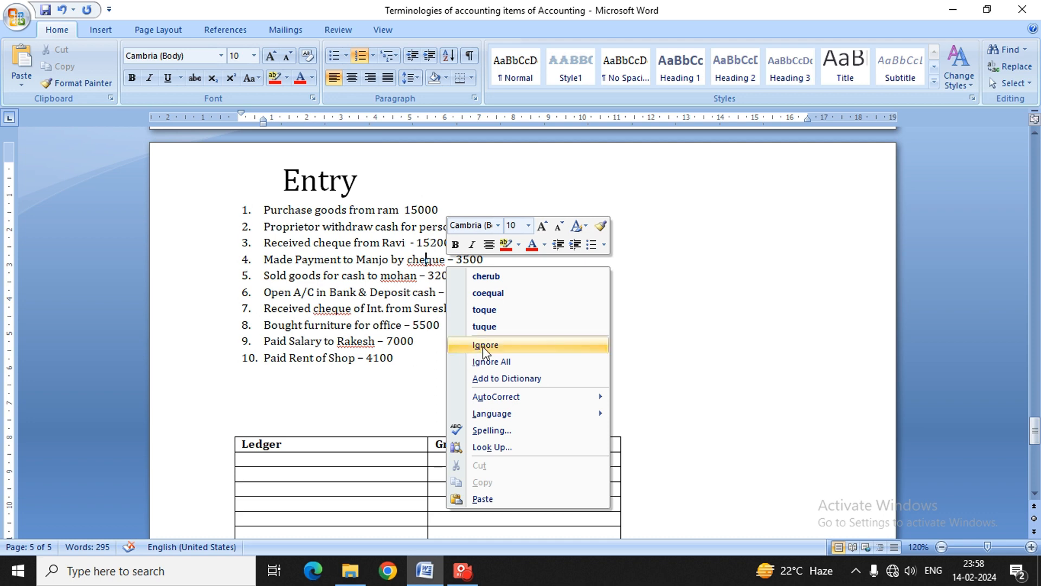
{"action": "left_click", "coordinate": [485, 346]}
- Apply the suggested capitalised spelling of the customer's name in entry 5, and ignore the spelling flags in entries 7 and 9
{"action": "right_click", "coordinate": [399, 275]}
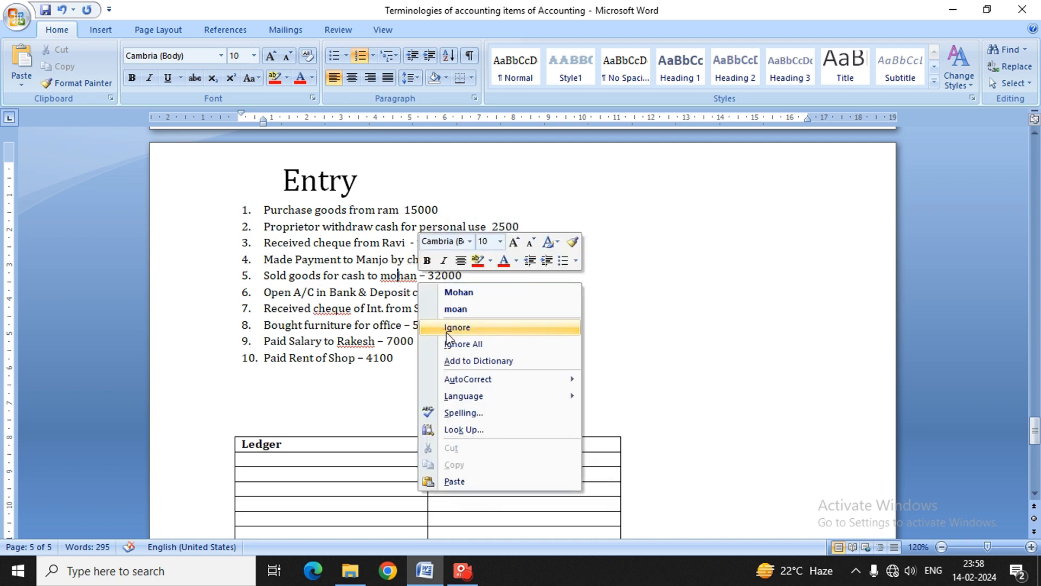
{"action": "left_click", "coordinate": [461, 292]}
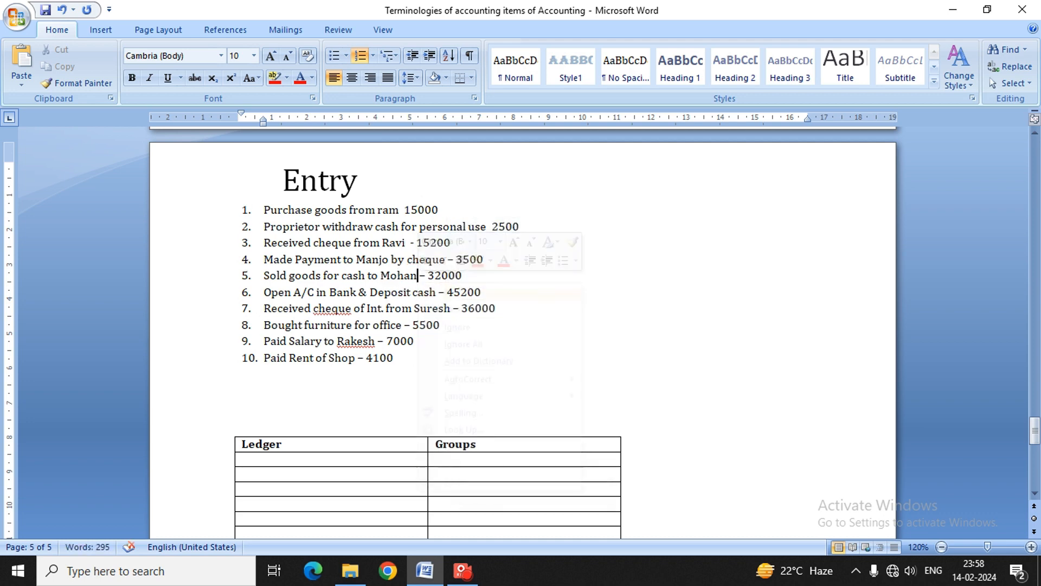
{"action": "right_click", "coordinate": [326, 308]}
{"action": "left_click", "coordinate": [398, 152]}
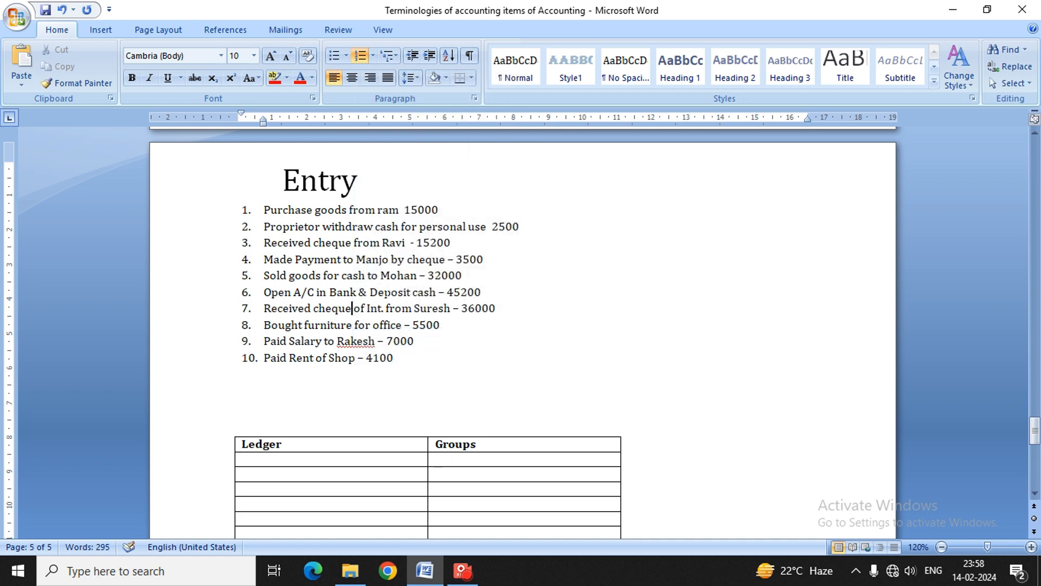
{"action": "right_click", "coordinate": [353, 341]}
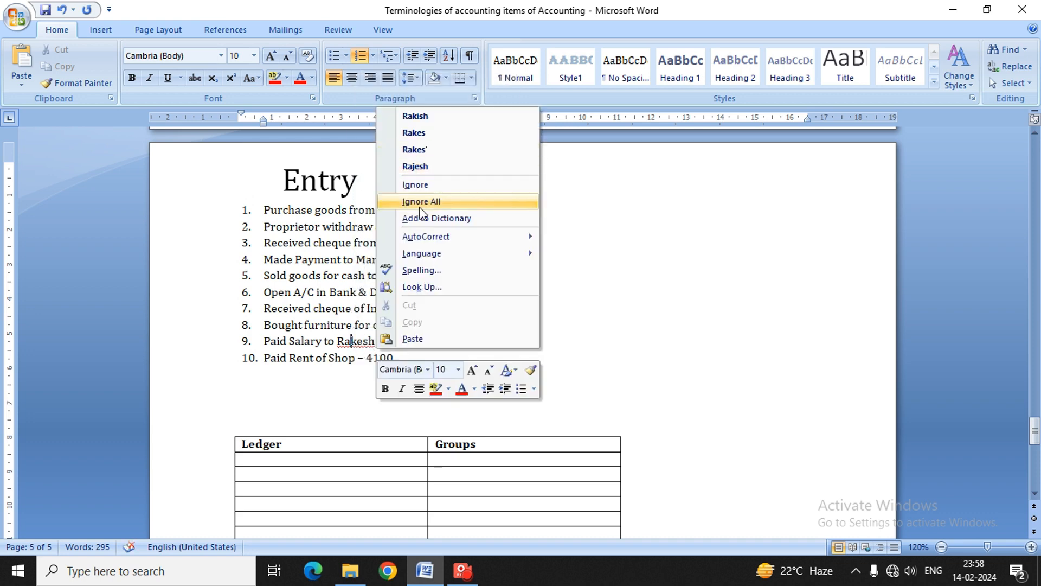
{"action": "left_click", "coordinate": [415, 184]}
- Enter Purchase A/c in the first blank cell of the Ledger column
{"action": "scroll", "coordinate": [415, 185], "scroll_direction": "down", "scroll_amount": 3}
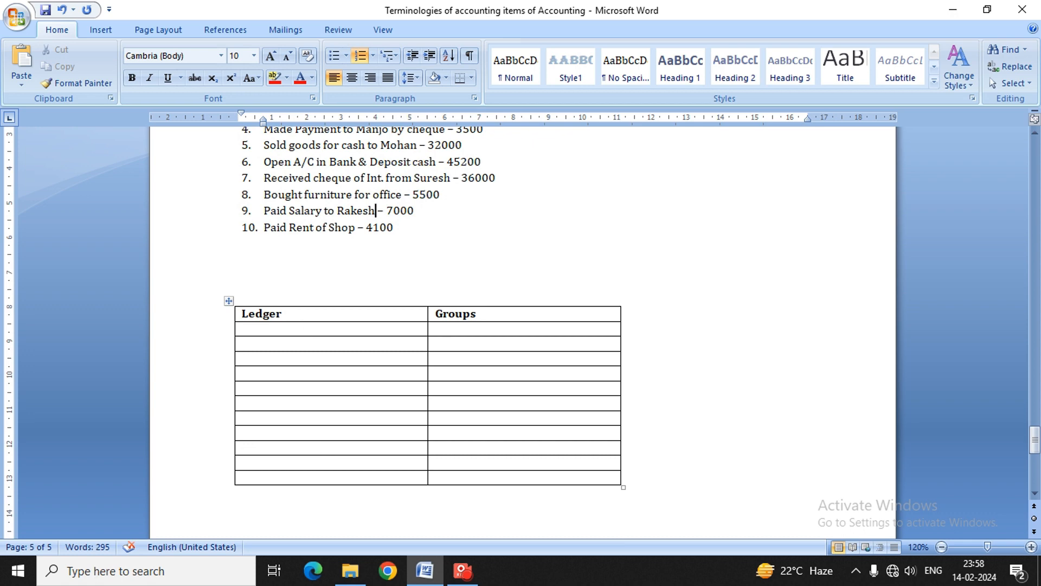
{"action": "scroll", "coordinate": [262, 259], "scroll_direction": "up", "scroll_amount": 4}
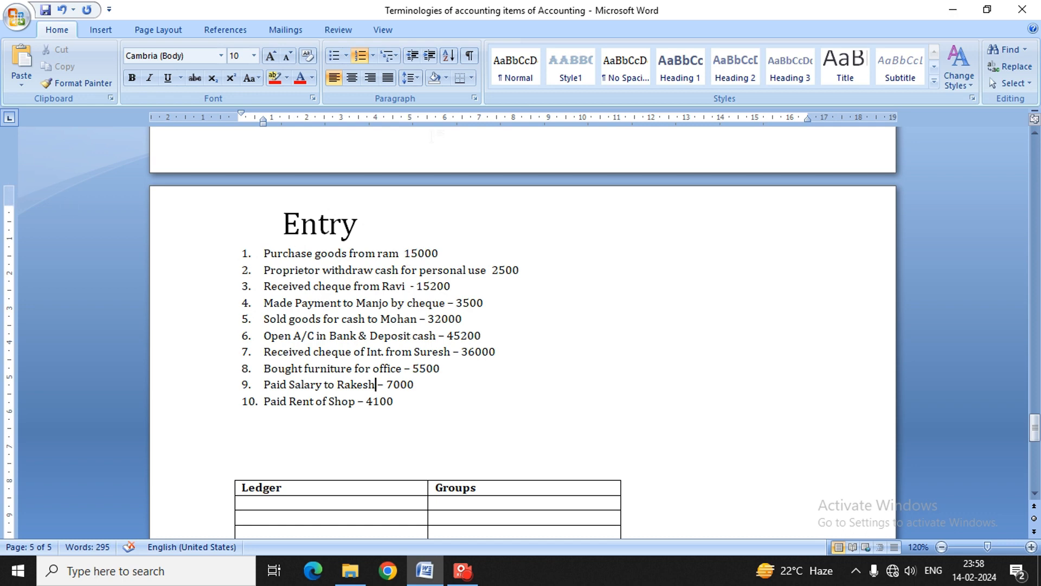
{"action": "scroll", "coordinate": [8, 183], "scroll_direction": "down", "scroll_amount": 6}
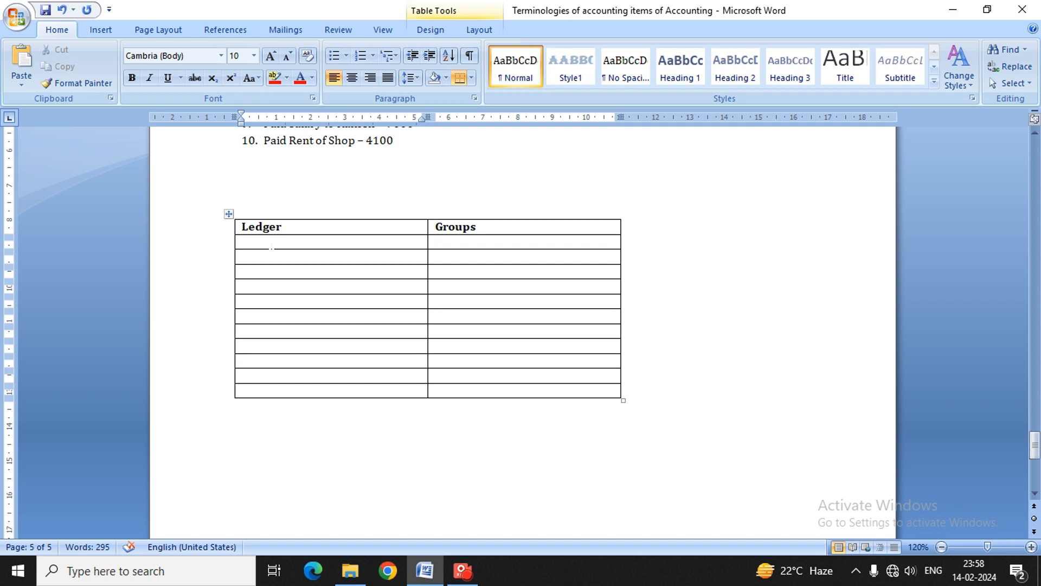
{"action": "left_click", "coordinate": [272, 245]}
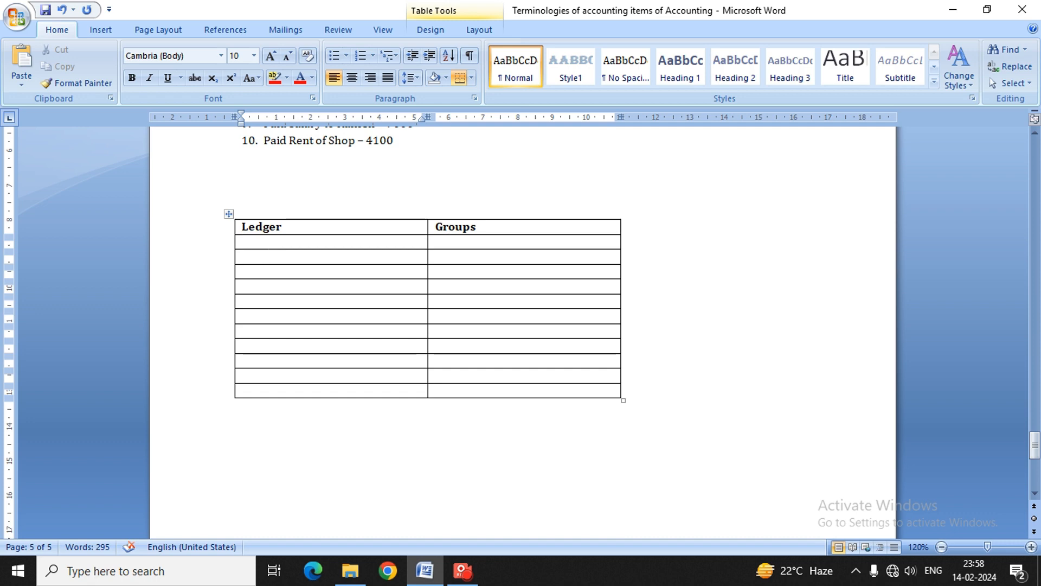
{"action": "left_click", "coordinate": [462, 240]}
{"action": "left_click", "coordinate": [311, 244]}
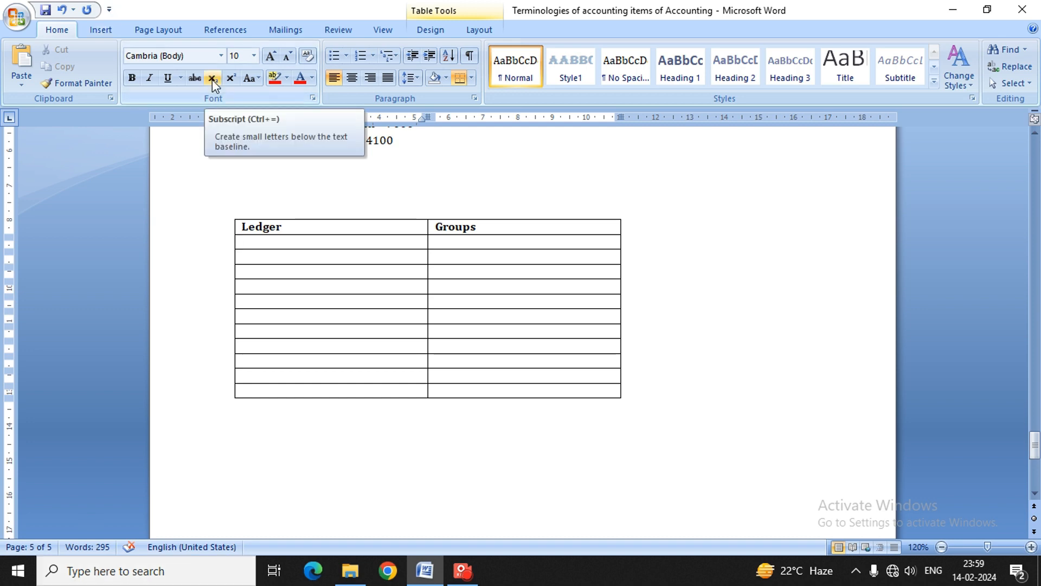
{"action": "scroll", "coordinate": [210, 201], "scroll_direction": "up", "scroll_amount": 6}
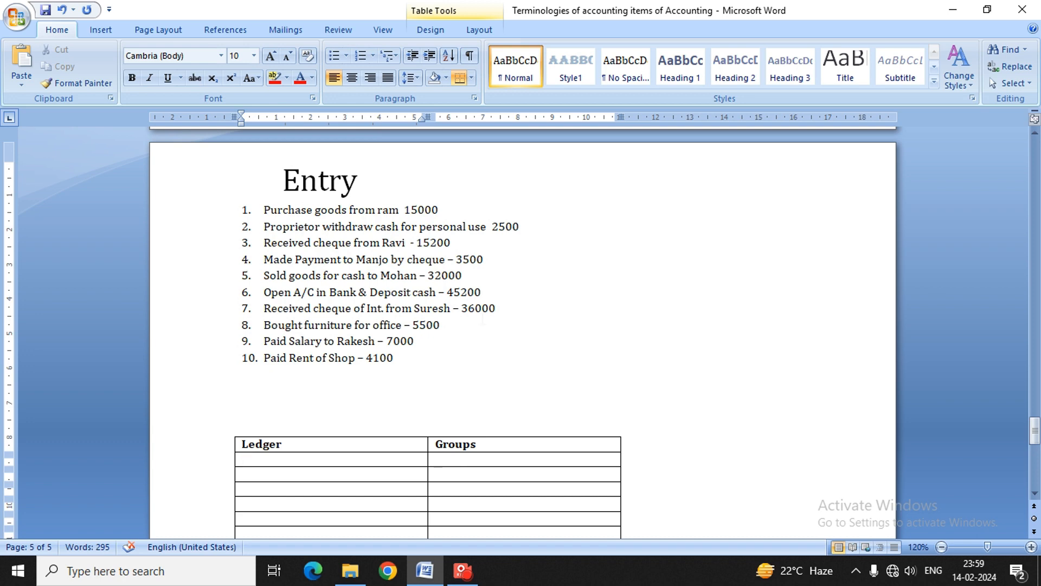
{"action": "scroll", "coordinate": [486, 322], "scroll_direction": "down", "scroll_amount": 3}
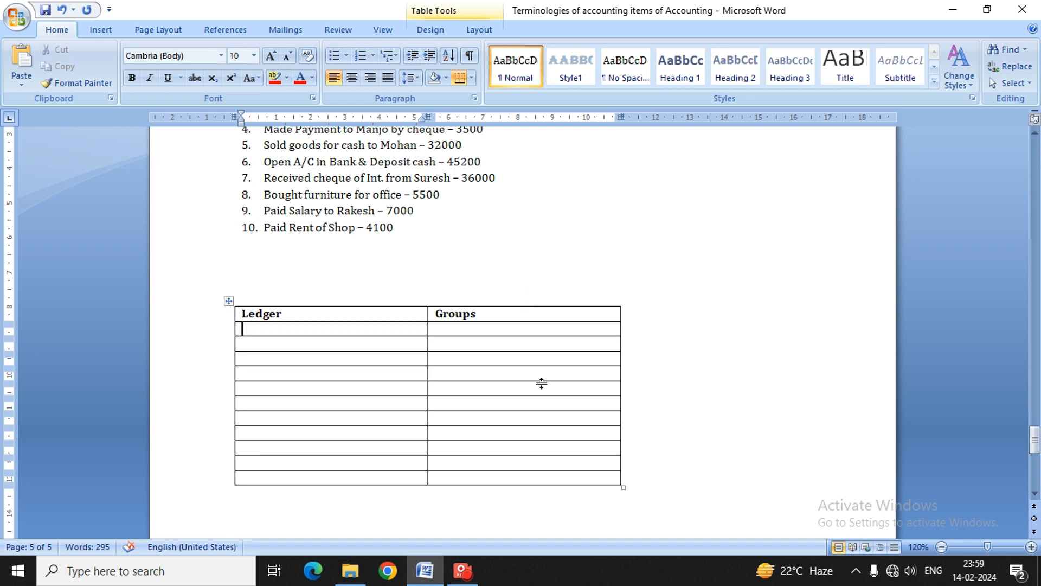
{"action": "scroll", "coordinate": [542, 381], "scroll_direction": "down", "scroll_amount": 3}
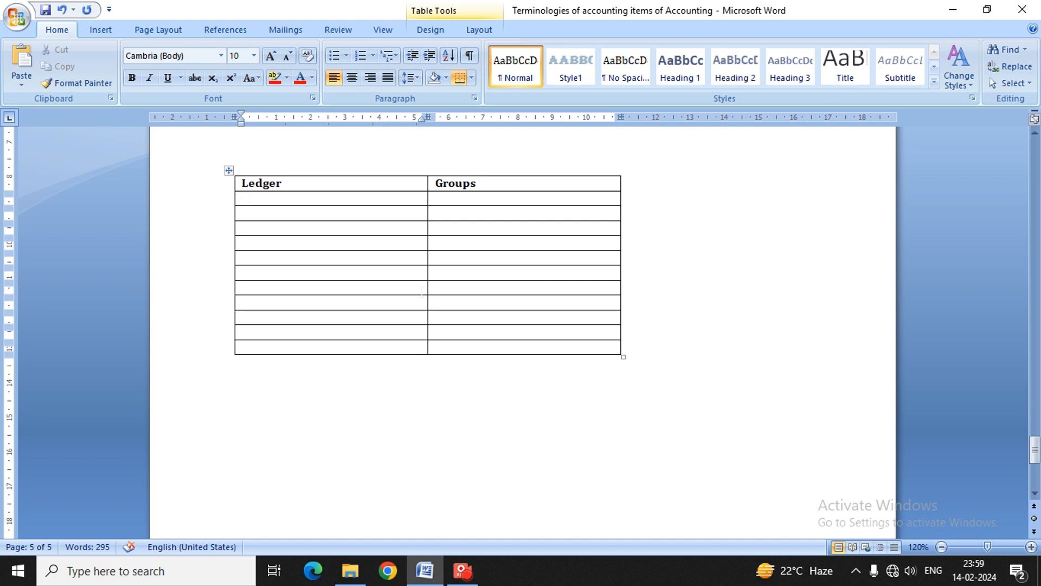
{"action": "type", "text": "Purchase A/c"}
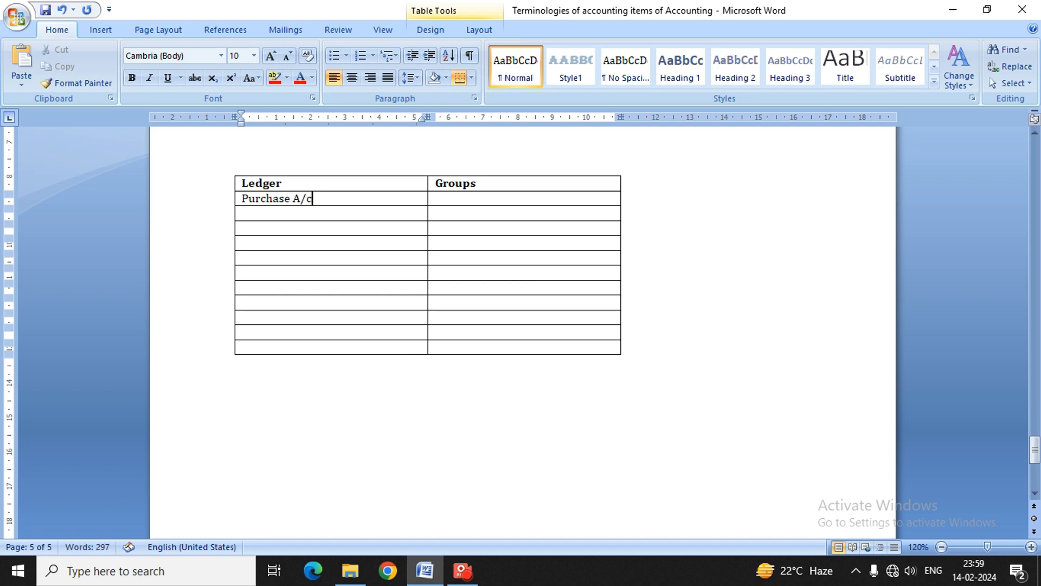
{"action": "key", "text": "Tab"}
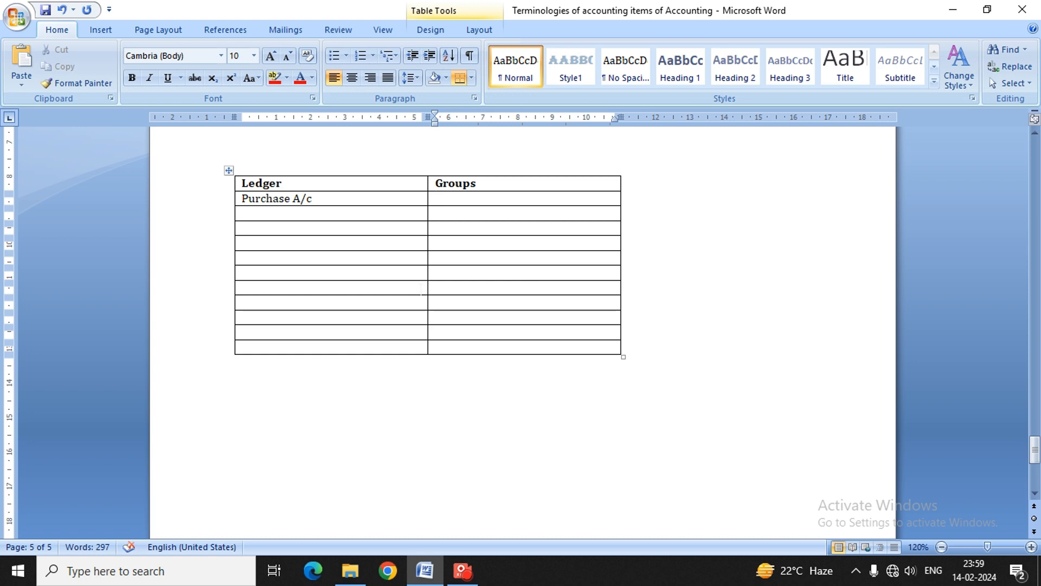
{"action": "left_click", "coordinate": [422, 291], "text": "shift"}
{"action": "type", "text": "p"}
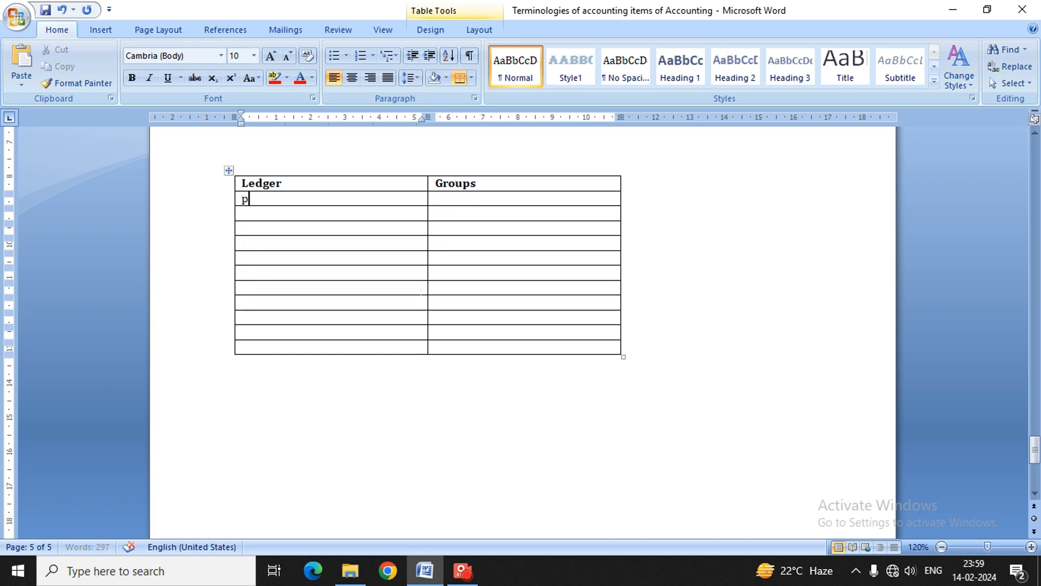
{"action": "key", "text": "ctrl+z"}
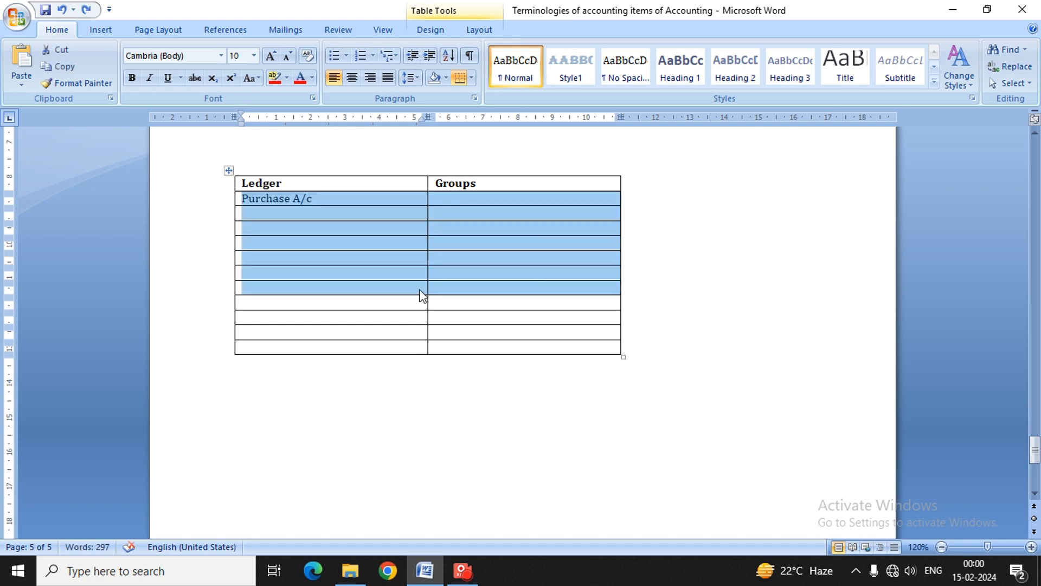
- Enter Purchase A/c in the Groups column as the group of the Purchase A/c ledger
{"action": "key", "text": "Right"}
{"action": "key", "text": "Left"}
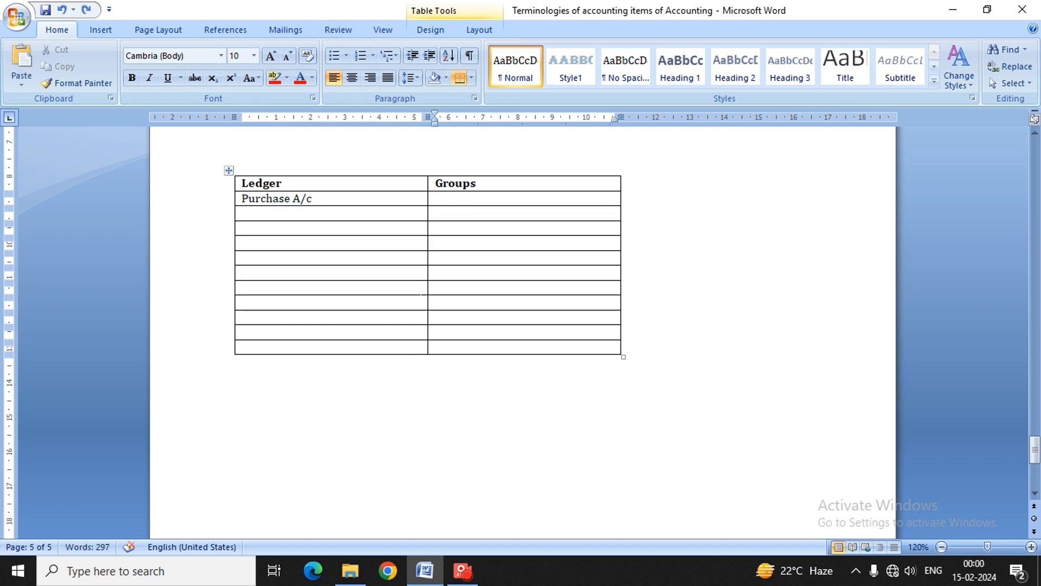
{"action": "type", "text": "Purchas"}
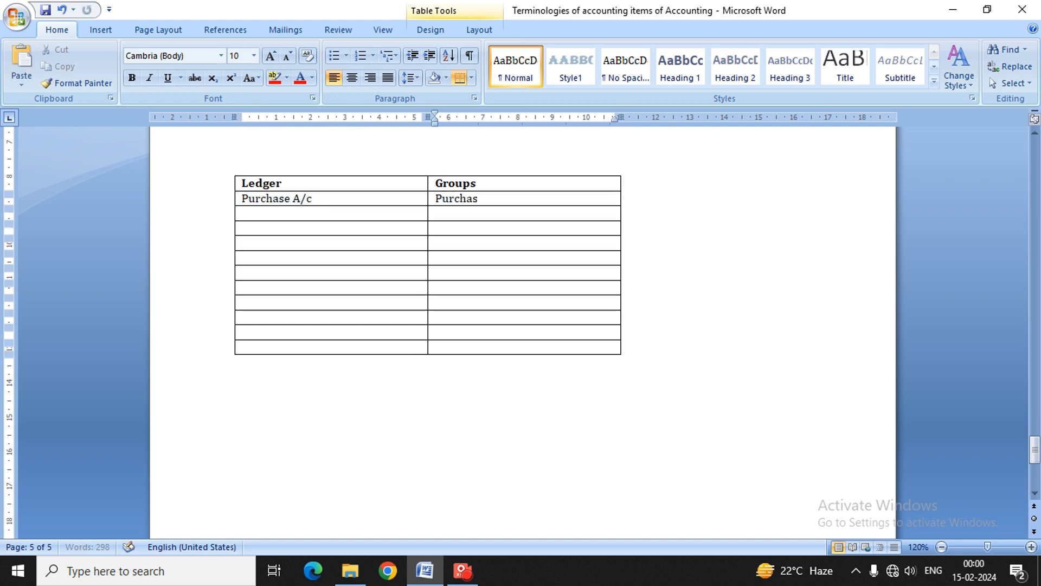
{"action": "type", "text": "e"}
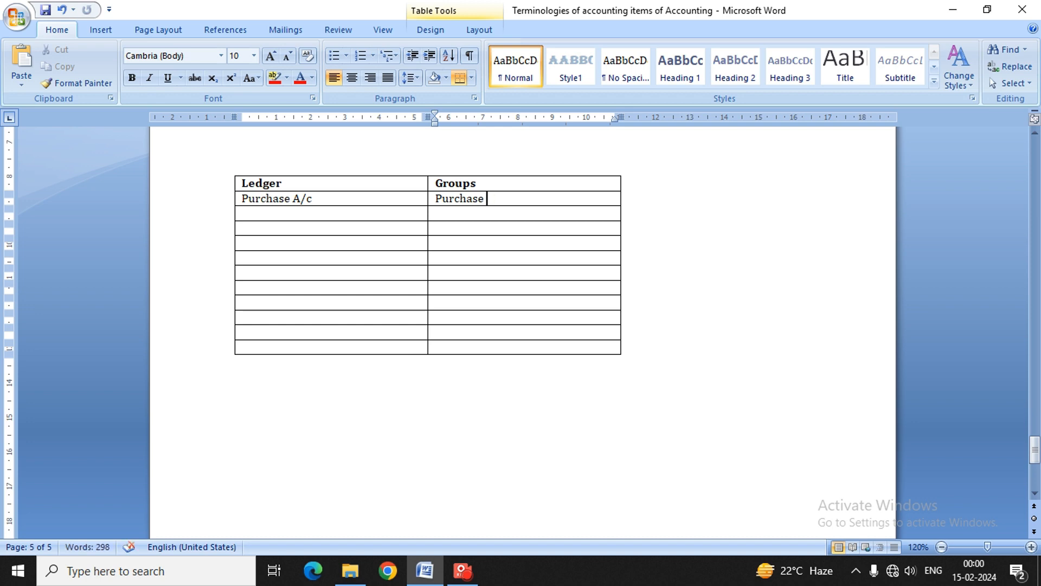
{"action": "type", "text": " A;c"}
{"action": "key", "text": "BackSpace"}
{"action": "key", "text": "BackSpace"}
{"action": "key", "text": "BackSpace"}
{"action": "key", "text": "BackSpace"}
{"action": "type", "text": "A/c"}
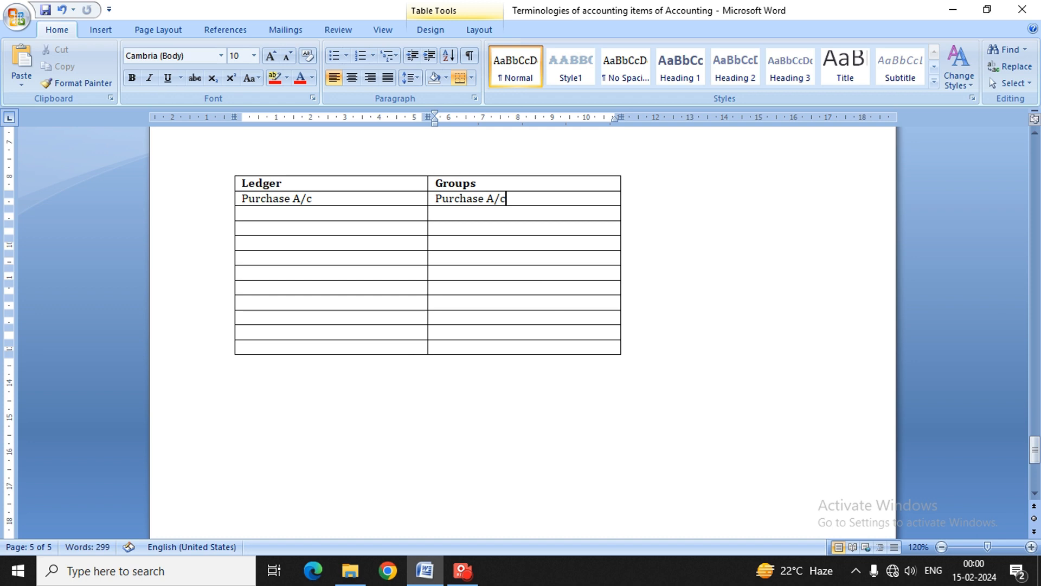
- Enter Drawing A/c in the second blank row of the Ledger column for the proprietor's cash withdrawal in entry 2
{"action": "key", "text": "Down"}
{"action": "key", "text": "Left"}
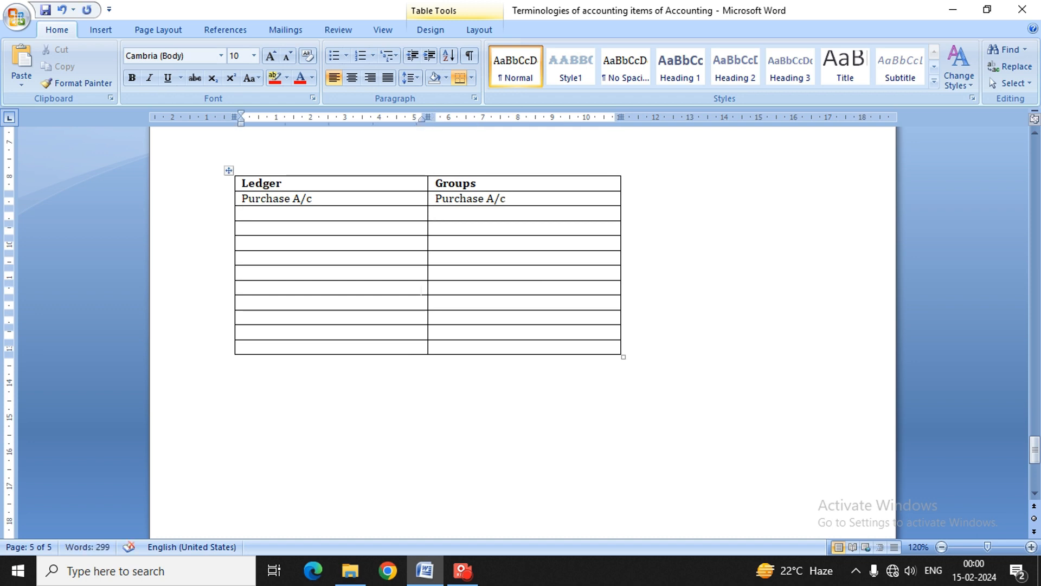
{"action": "scroll", "coordinate": [421, 290], "scroll_direction": "up", "scroll_amount": 6}
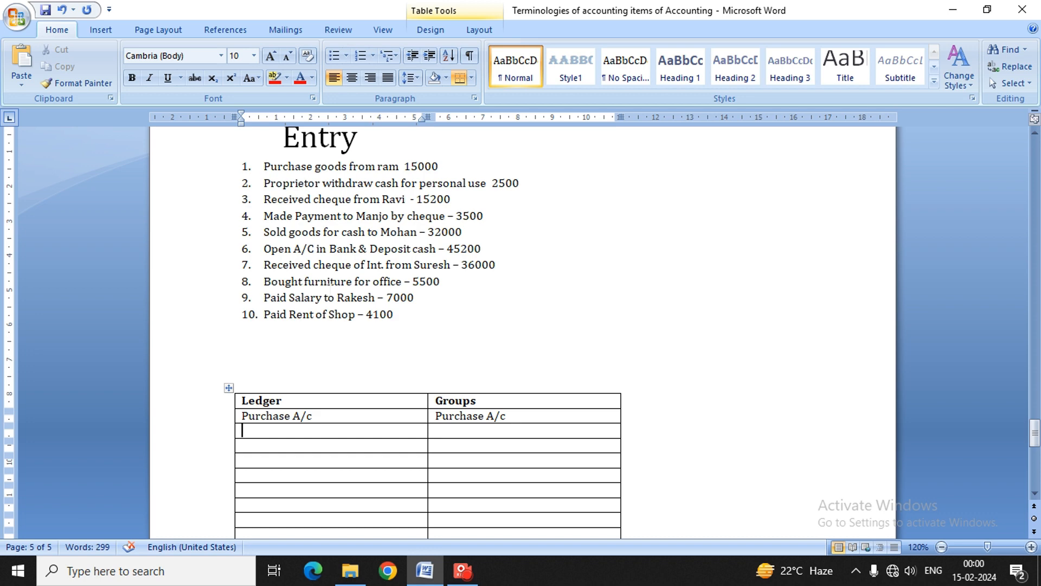
{"action": "type", "text": "Drawing A"}
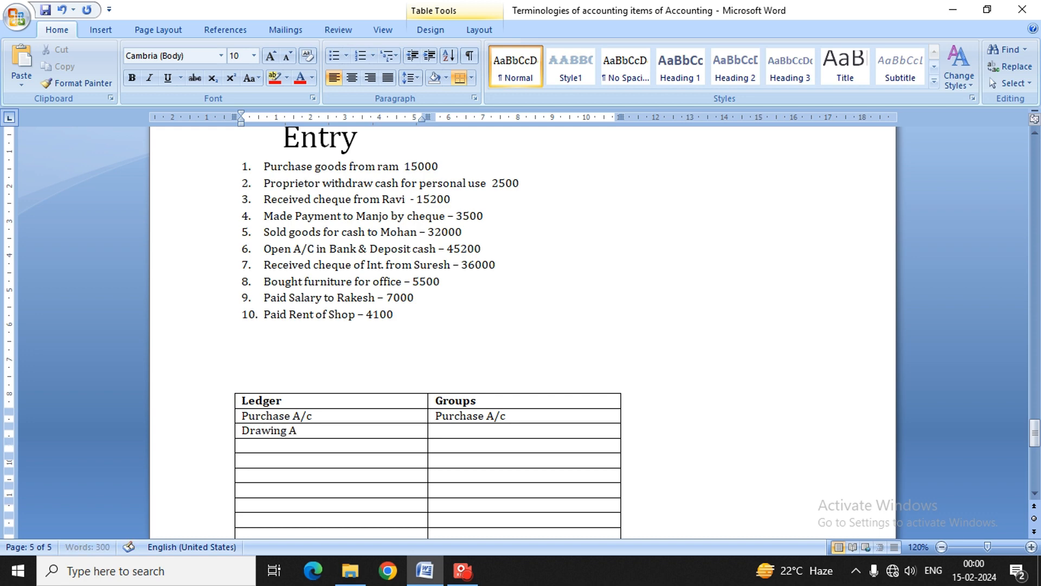
{"action": "type", "text": "/c"}
{"action": "key", "text": "Tab"}
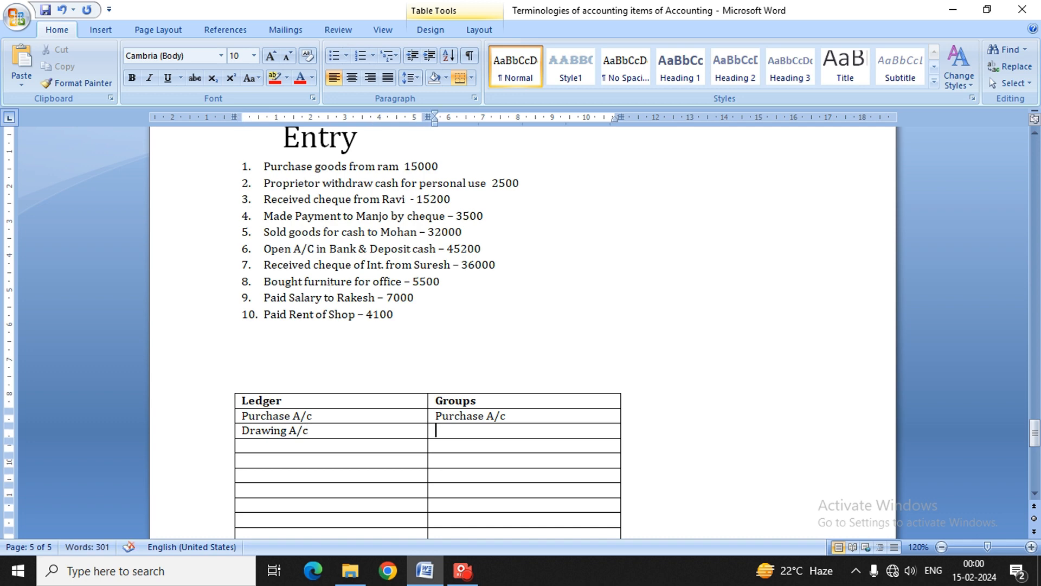
{"action": "type", "text": "Cap"}
{"action": "type", "text": "ital A/c"}
{"action": "key", "text": "Return"}
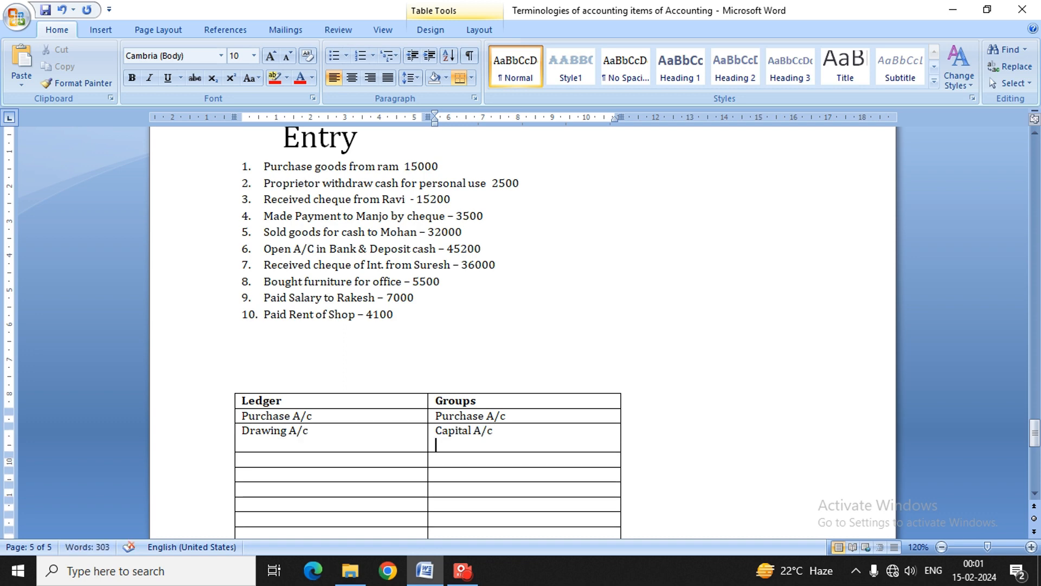
{"action": "key", "text": "ctrl+z"}
{"action": "key", "text": "Left"}
{"action": "key", "text": "Down"}
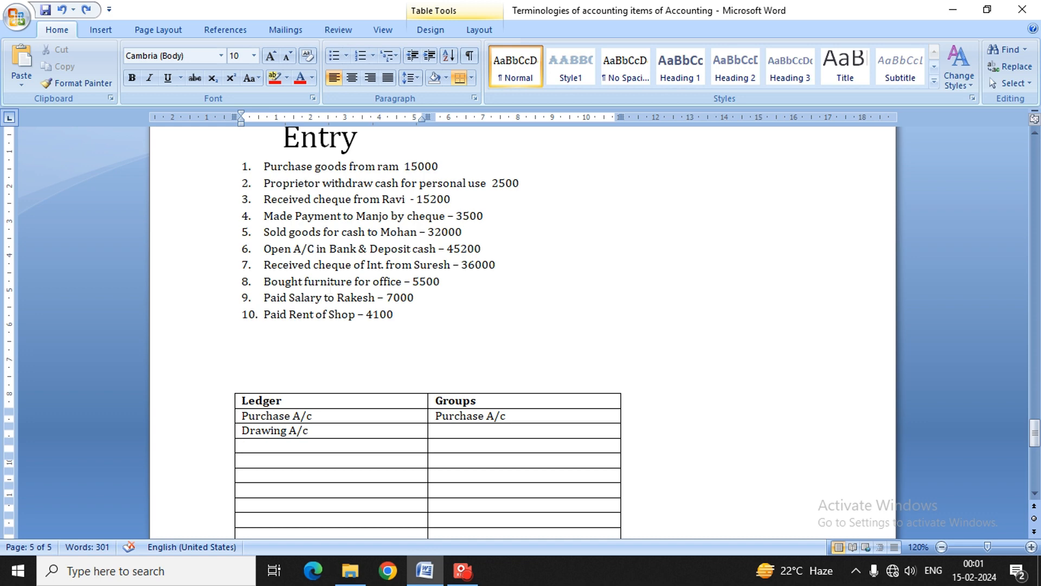
{"action": "type", "text": "Ravi A"}
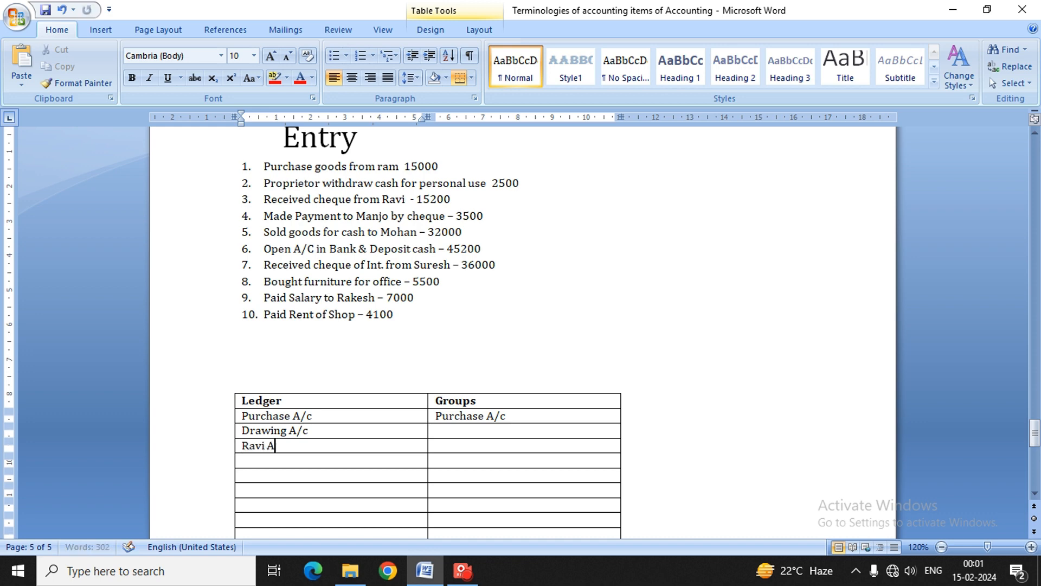
{"action": "type", "text": "/c"}
{"action": "key", "text": "Tab"}
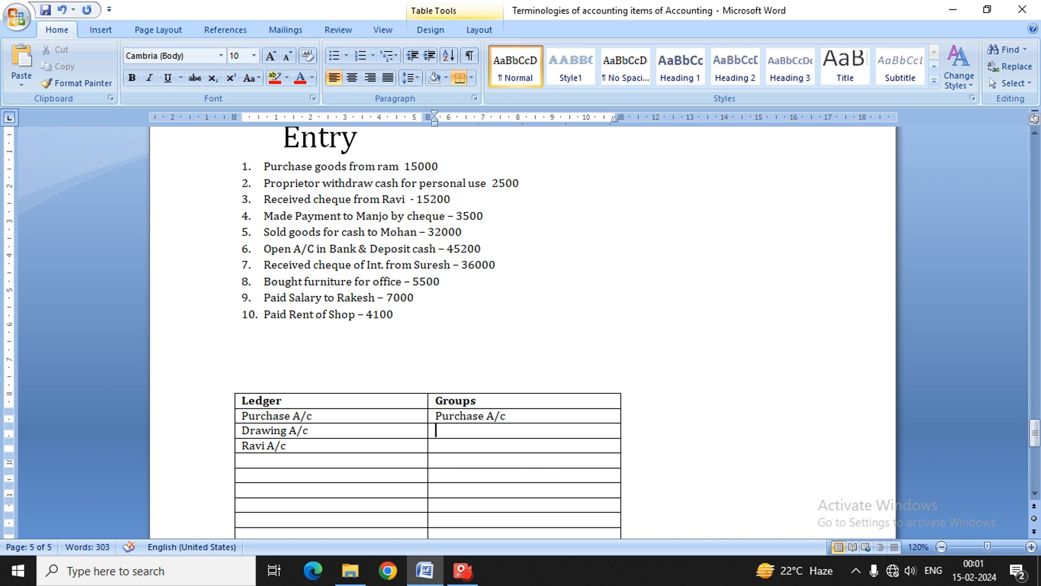
{"action": "key", "text": "ctrl+z"}
{"action": "key", "text": "ctrl+z"}
{"action": "key", "text": "ctrl+z"}
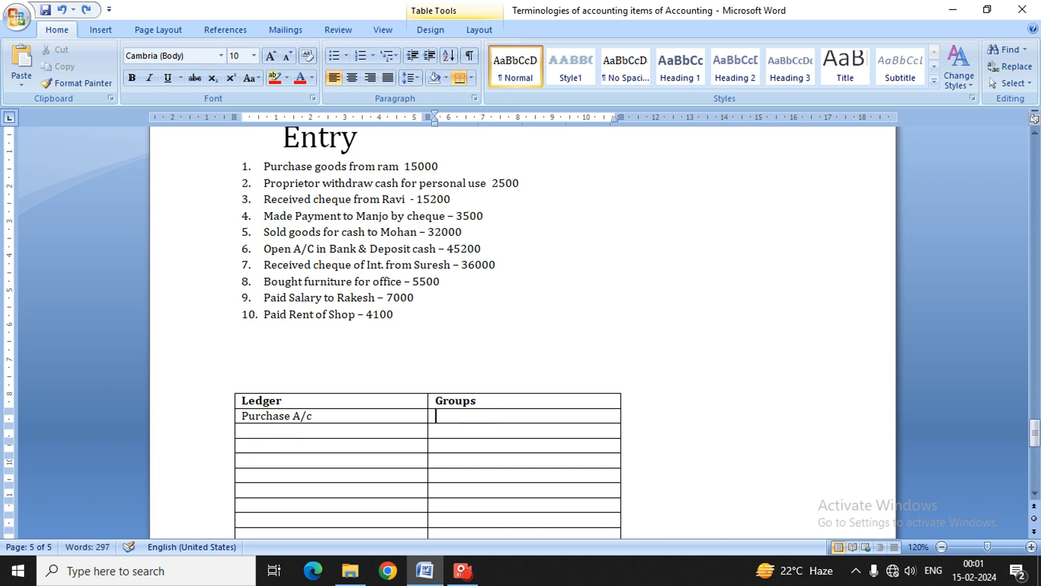
{"action": "key", "text": "ctrl+y"}
{"action": "key", "text": "ctrl+y"}
- Enter Capital A/c as the group of the Drawing A/c ledger, correcting the misspelled word with the suggested spelling Capital
{"action": "key", "text": "Tab"}
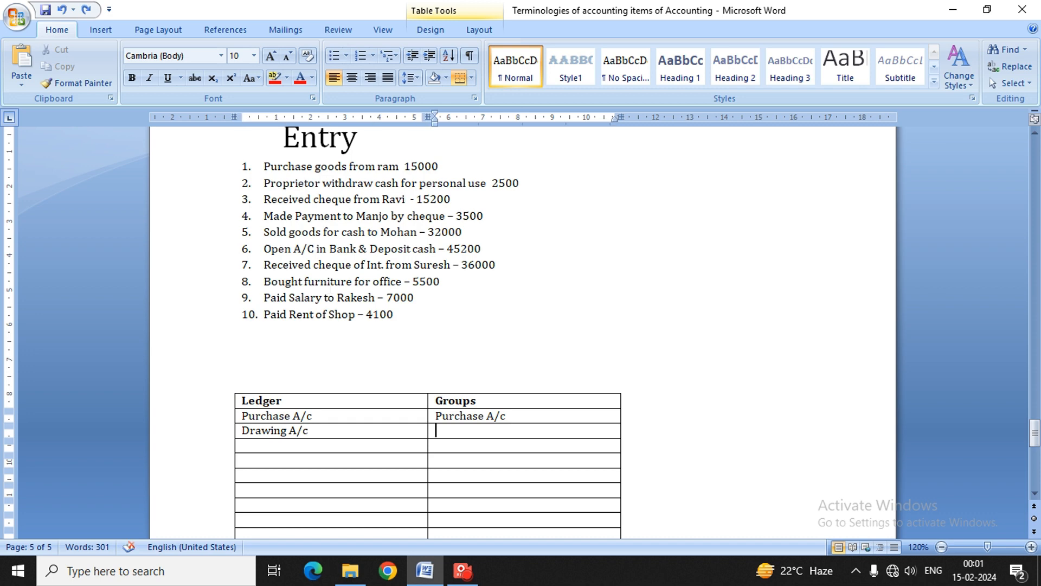
{"action": "type", "text": "Captial"}
{"action": "right_click", "coordinate": [453, 432]}
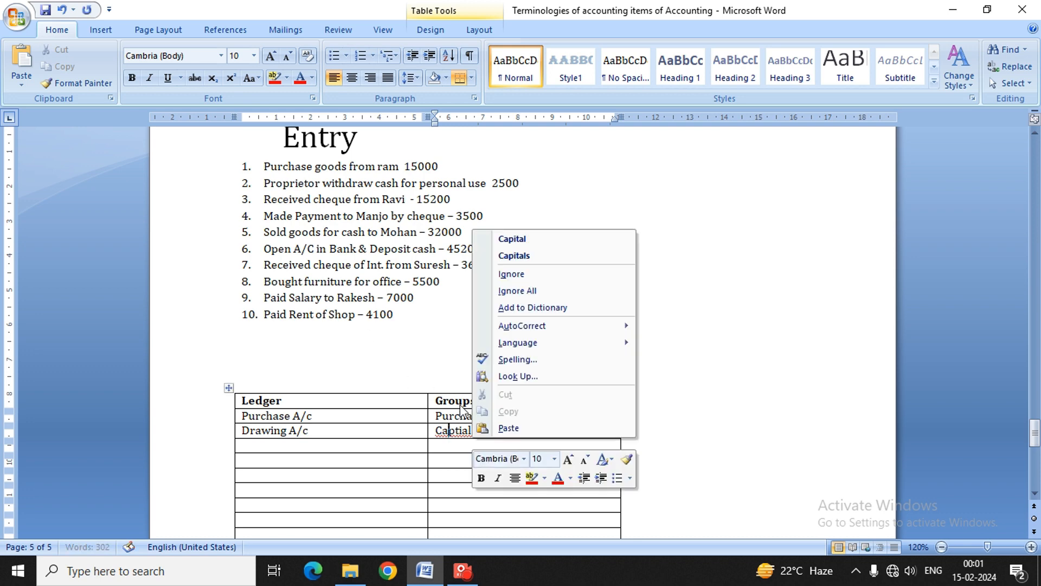
{"action": "left_click", "coordinate": [501, 238]}
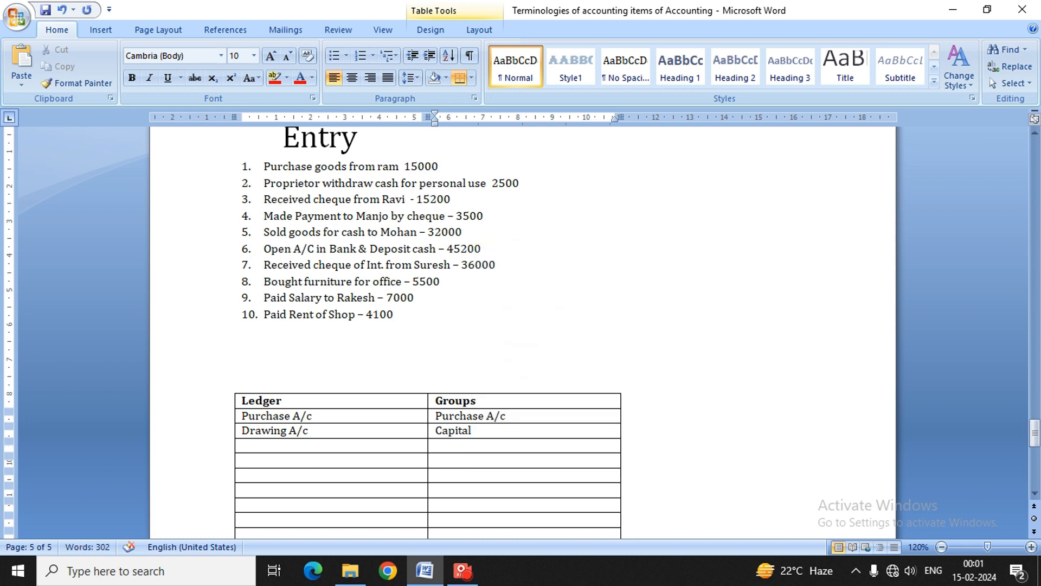
{"action": "type", "text": "A/c"}
- Copy the A/c text from Capital A/c and reuse it to enter the entry 3 payer's name followed by A/c as the next ledger
{"action": "key", "text": "shift+Left"}
{"action": "key", "text": "shift+Left"}
{"action": "key", "text": "shift+Left"}
{"action": "key", "text": "ctrl+c"}
{"action": "key", "text": "Down"}
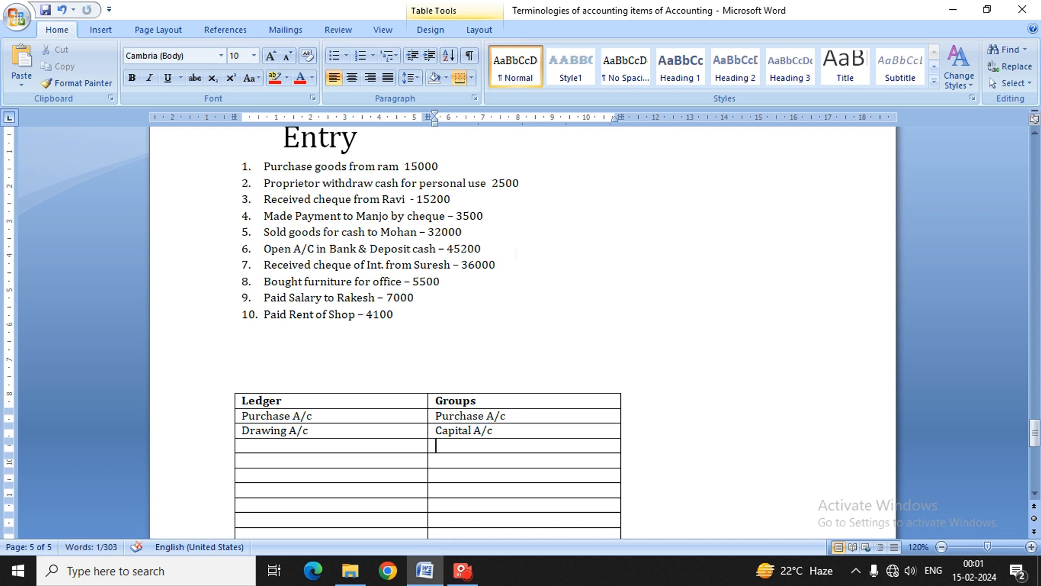
{"action": "key", "text": "Left"}
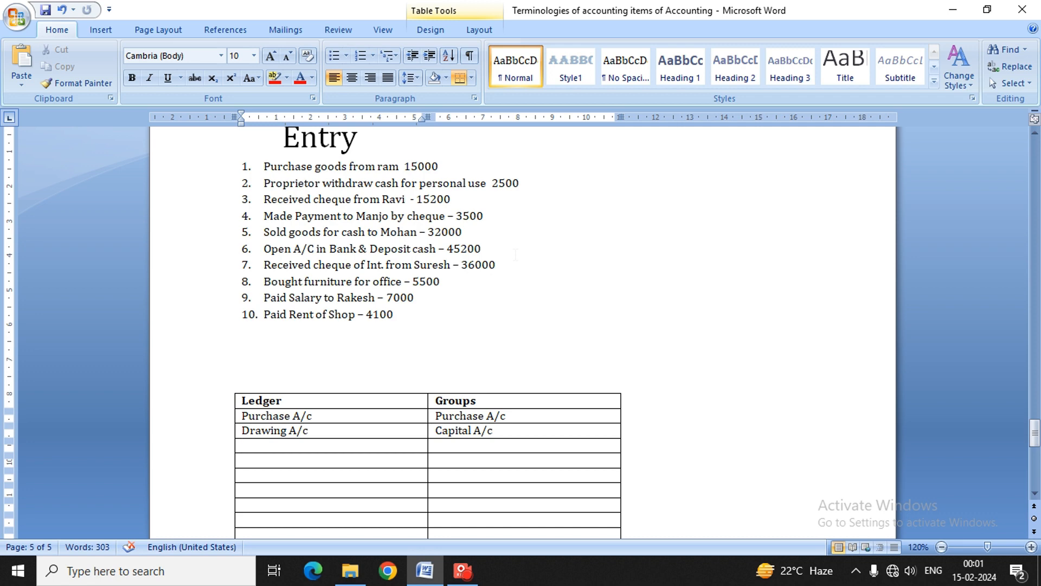
{"action": "type", "text": "Ravi"}
{"action": "key", "text": "ctrl+v"}
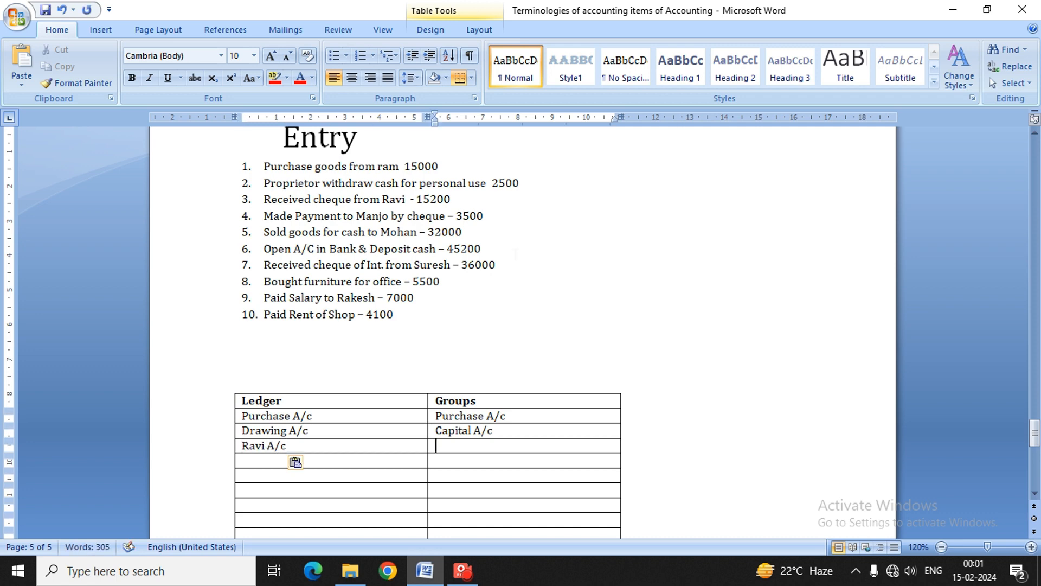
{"action": "left_click", "coordinate": [516, 255]}
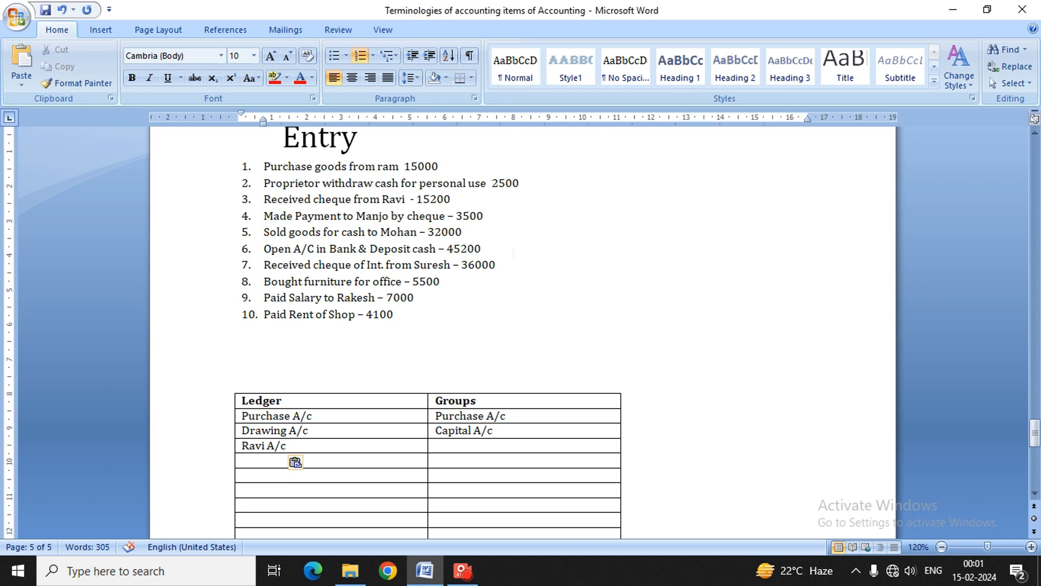
{"action": "type", "text": "De"}
{"action": "key", "text": "BackSpace"}
{"action": "key", "text": "BackSpace"}
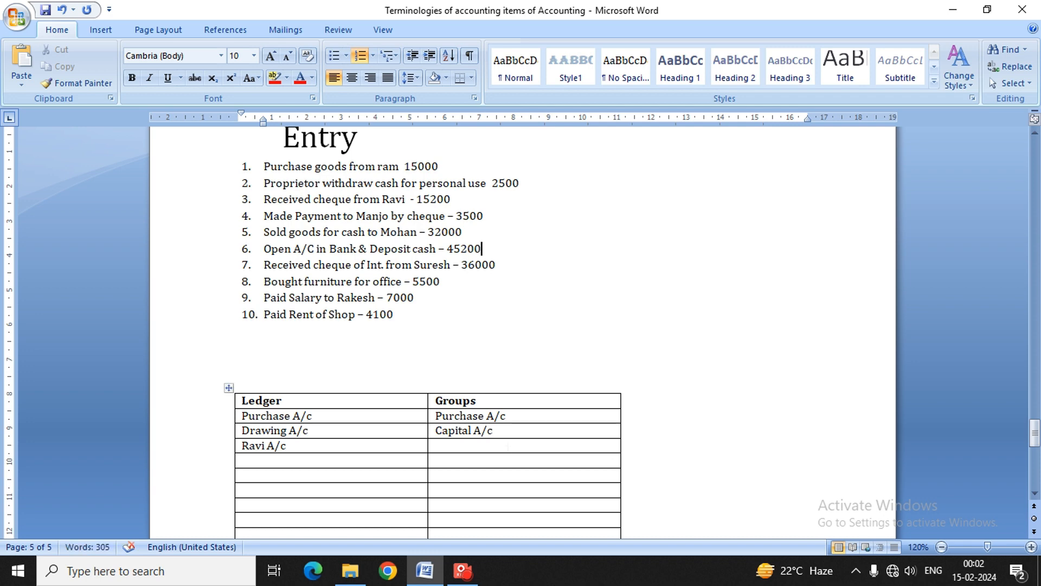
- Enter Sundry Debtor A/c as the group of the entry 3 payer's ledger, pasting the copied A/c text
{"action": "left_click", "coordinate": [506, 447]}
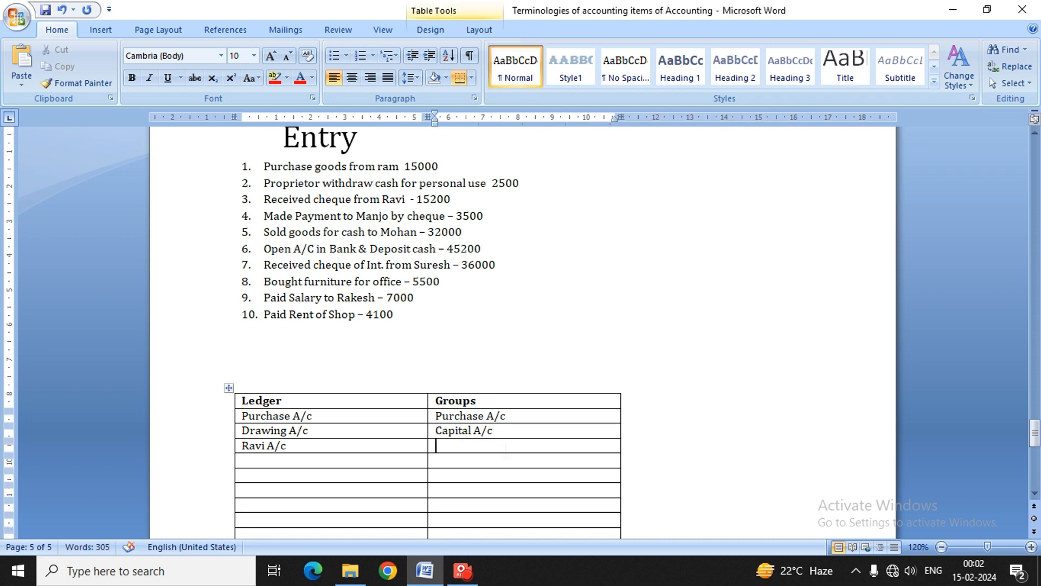
{"action": "type", "text": "Sun"}
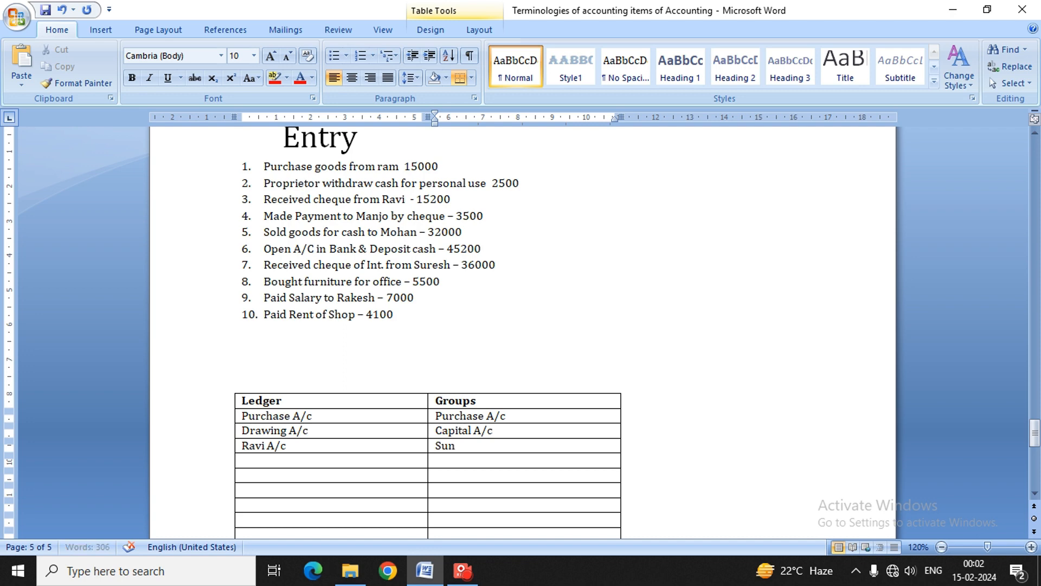
{"action": "type", "text": "dry Debtor"}
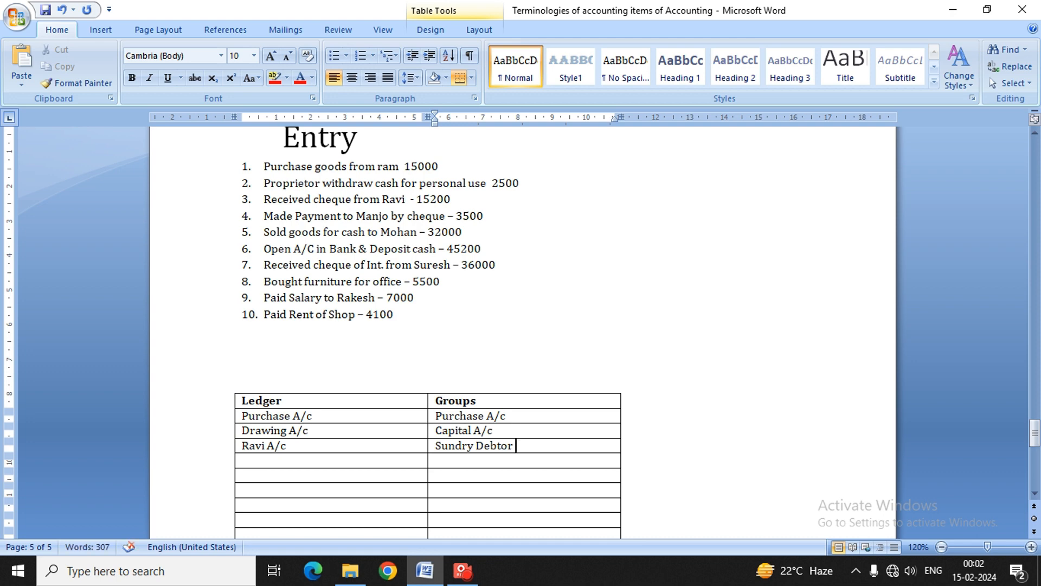
{"action": "key", "text": "ctrl+v"}
{"action": "left_click_drag", "start_coordinate": [508, 445], "coordinate": [498, 446]}
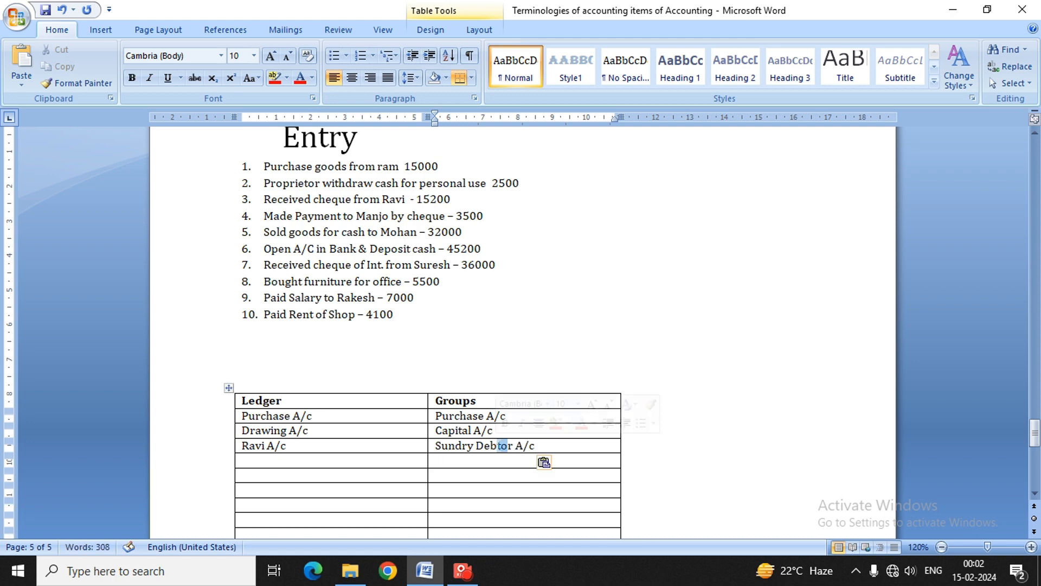
- Enter Bank A/c as the next ledger and Bank A/c as its group, pasting the copied A/c text
{"action": "key", "text": "Down"}
{"action": "key", "text": "Left"}
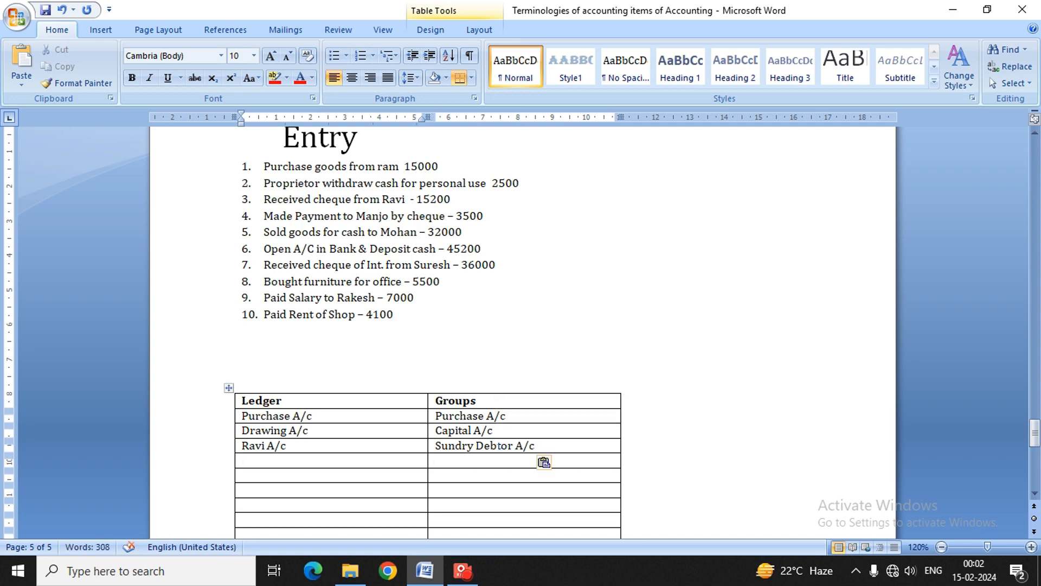
{"action": "type", "text": "Bank"}
{"action": "key", "text": "ctrl+v"}
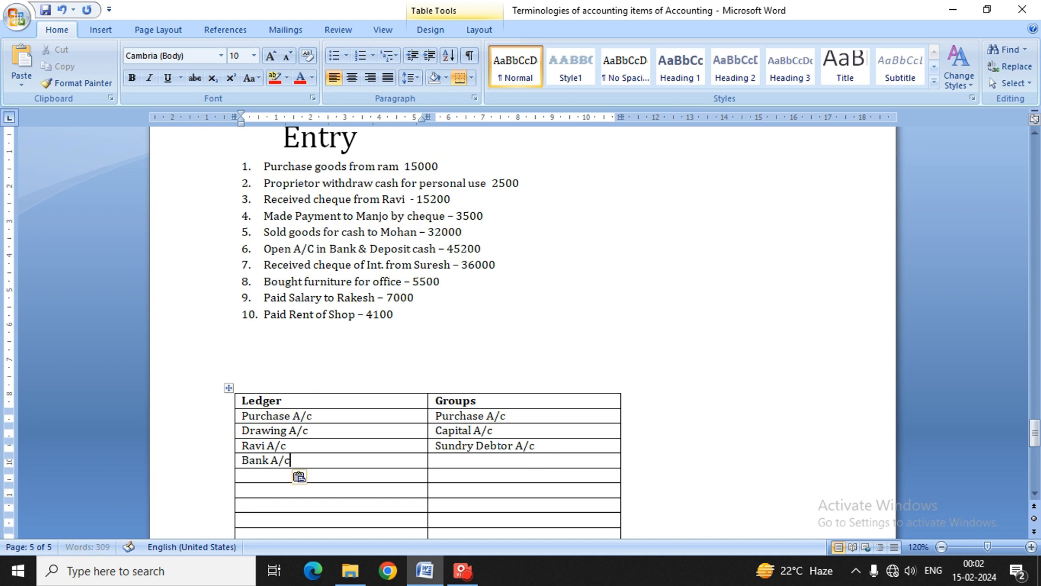
{"action": "key", "text": "Tab"}
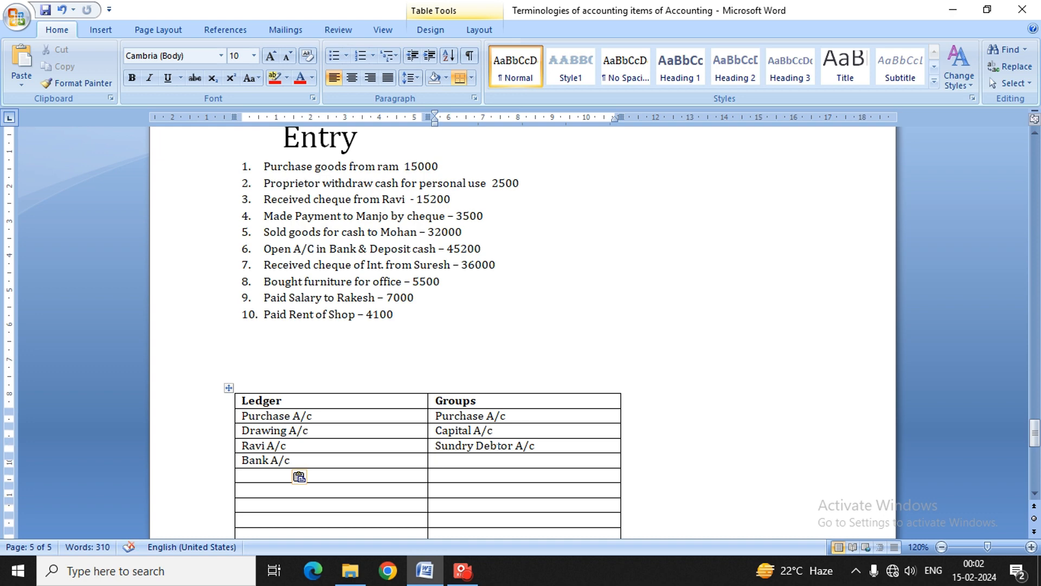
{"action": "type", "text": "Bank"}
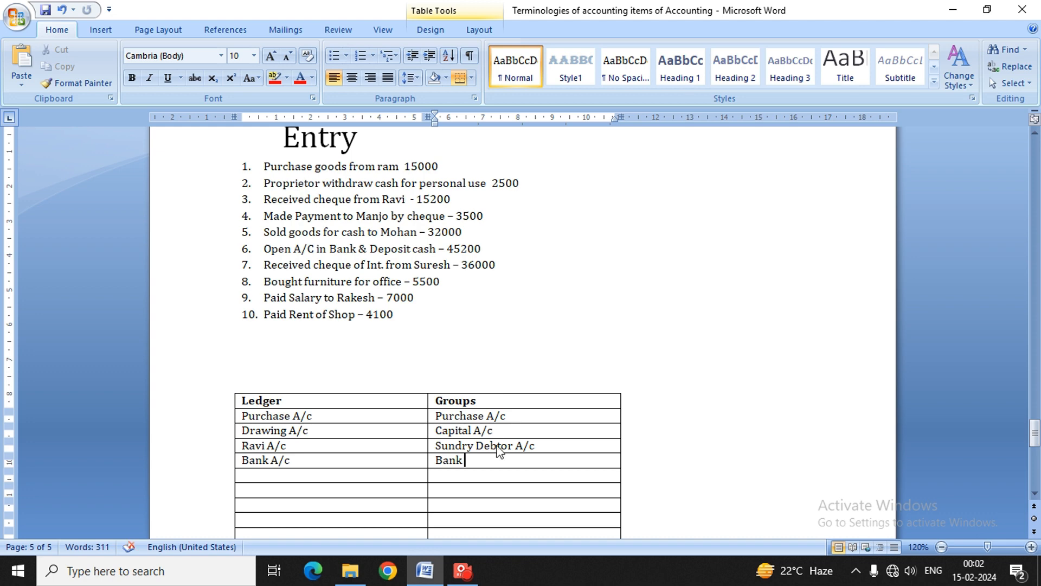
{"action": "key", "text": "ctrl+v"}
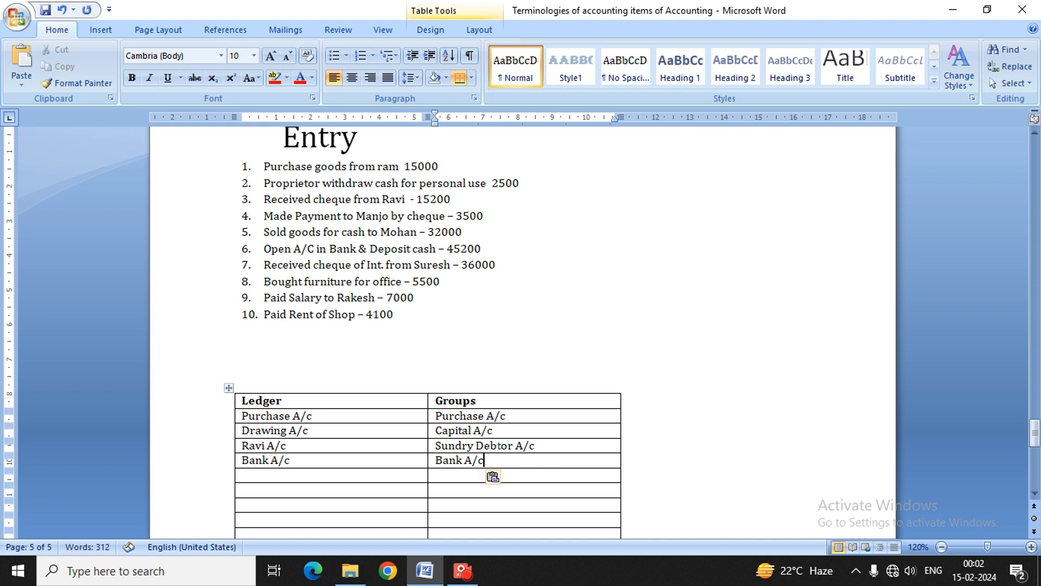
- Enter the entry 4 payee's name followed by the pasted A/c text in the Ledger cell below Bank A/c
{"action": "key", "text": "Down"}
{"action": "key", "text": "Left"}
{"action": "type", "text": "M"}
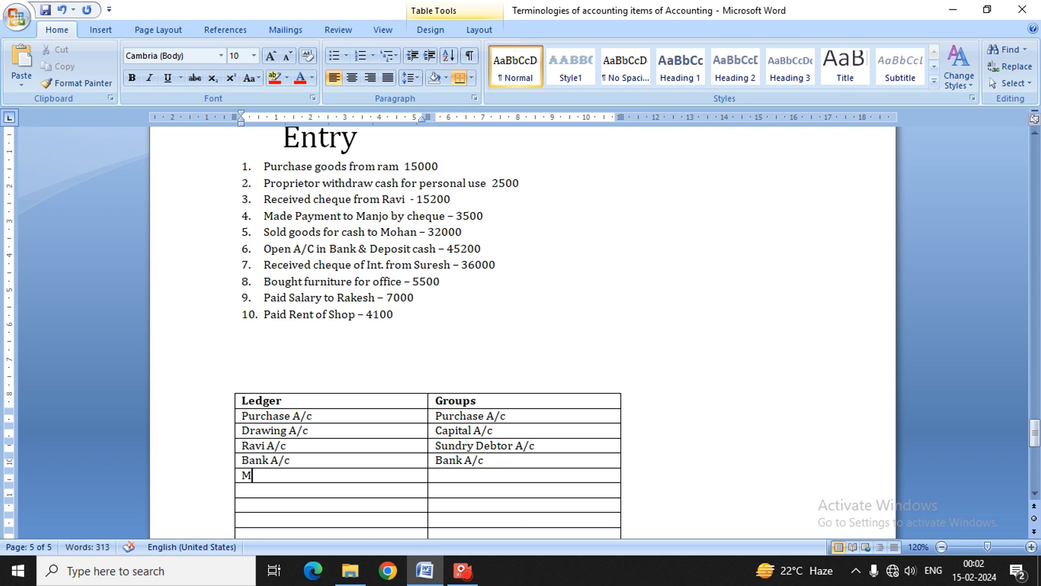
{"action": "type", "text": "anoj"}
{"action": "key", "text": "ctrl+v"}
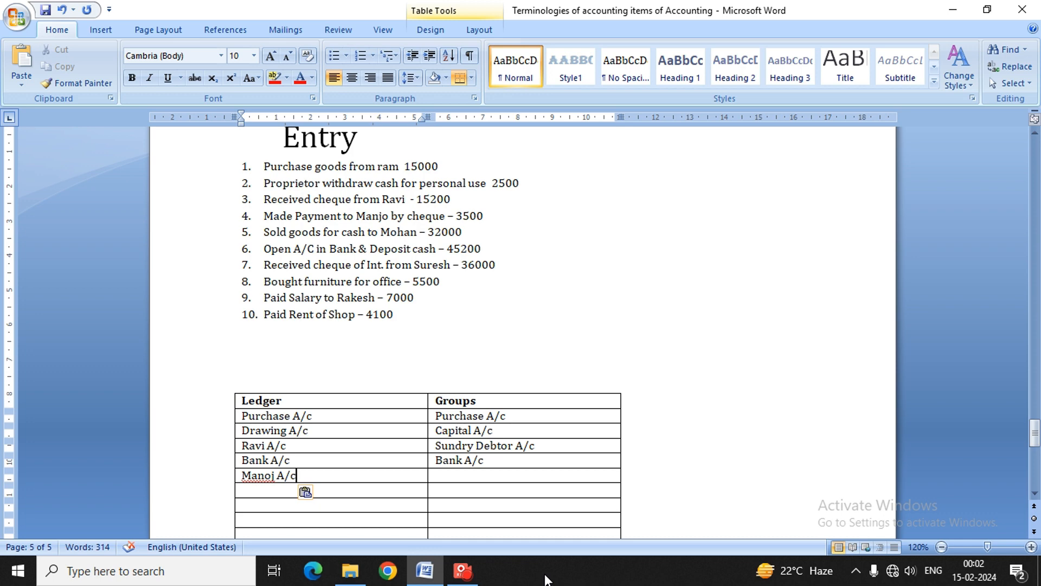
- Enter Sundry Creditor A/c as the group of the entry 4 payee's ledger, pasting the copied A/c text
{"action": "key", "text": "Tab"}
{"action": "key", "text": "Return"}
{"action": "type", "text": "s"}
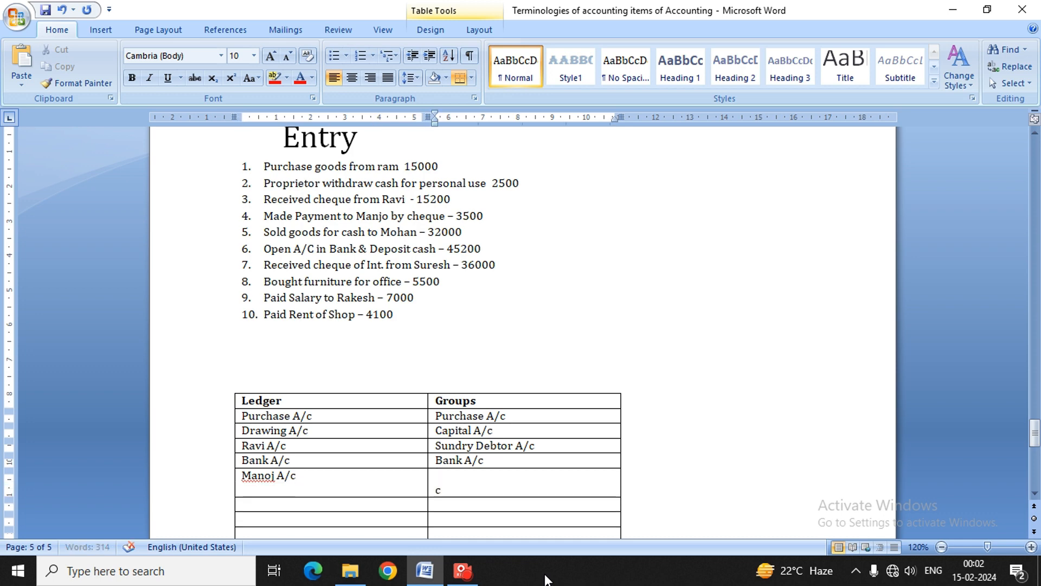
{"action": "key", "text": "BackSpace"}
{"action": "key", "text": "BackSpace"}
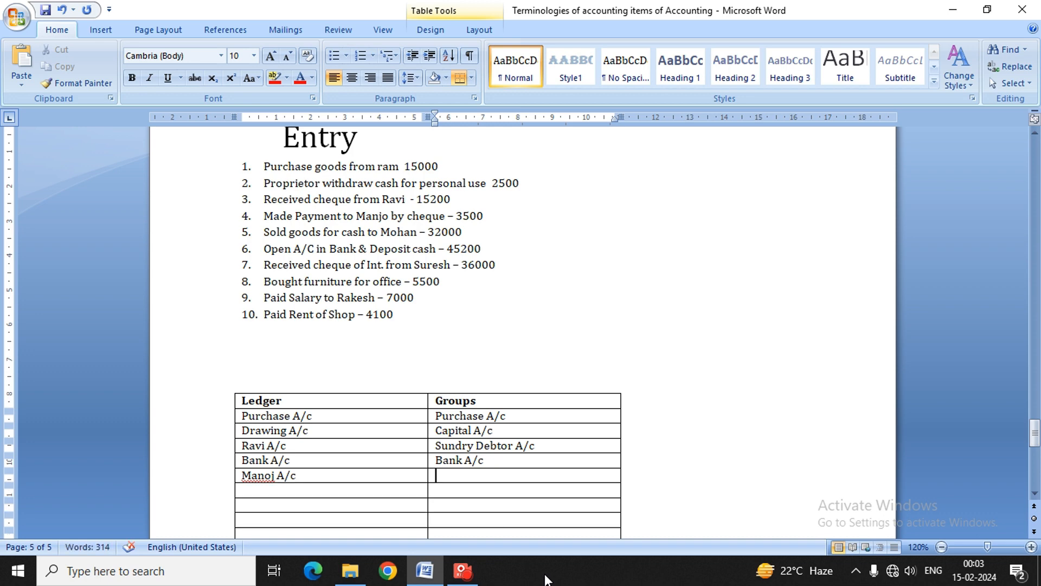
{"action": "type", "text": "Sundry Creditor"}
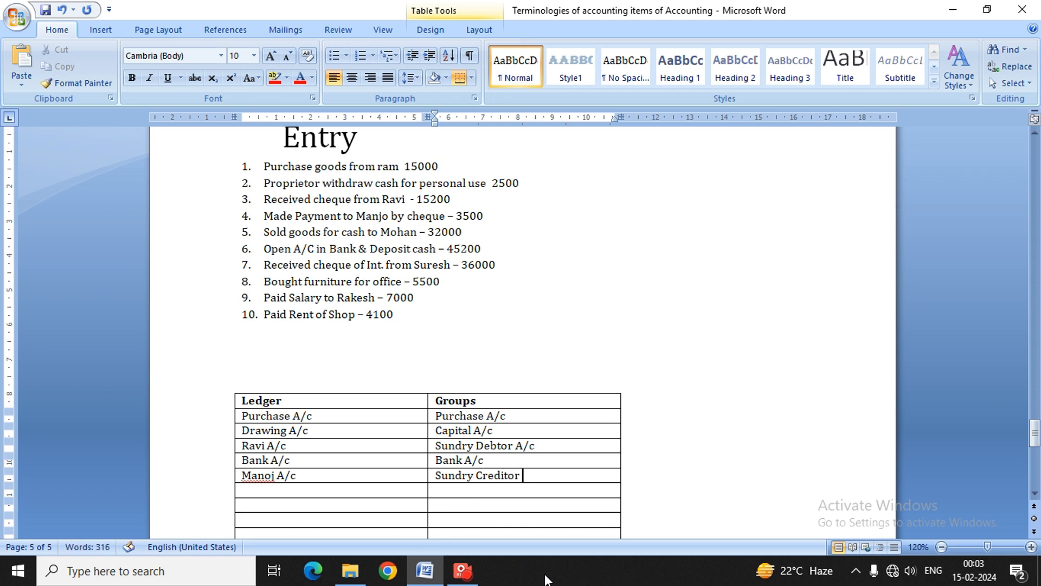
{"action": "key", "text": "ctrl+v"}
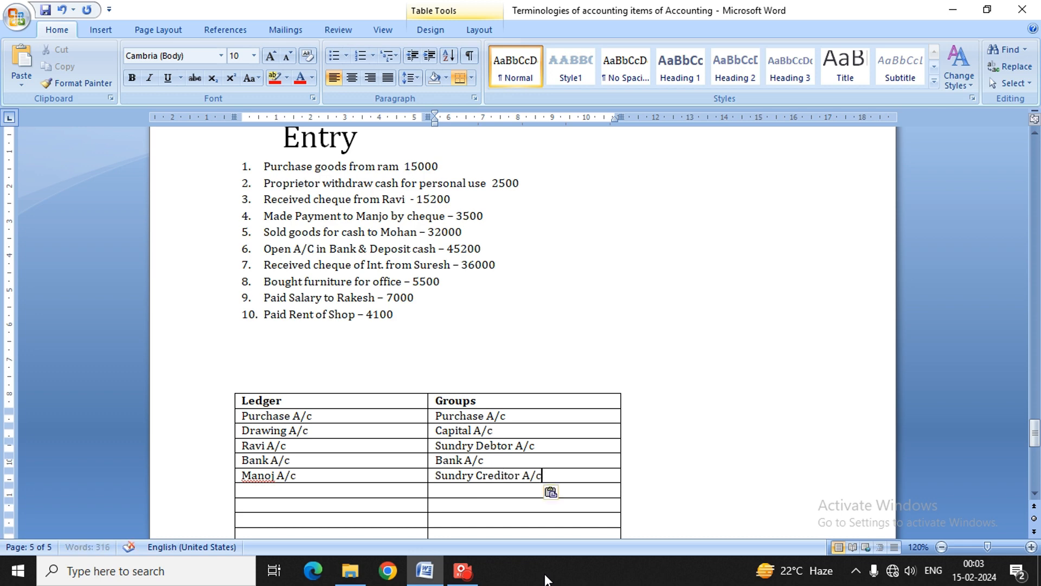
- Enter Sale A/c as the next ledger, removing the duplicated A/c text from the cell
{"action": "key", "text": "Down"}
{"action": "key", "text": "Left"}
{"action": "type", "text": "Sale"}
{"action": "key", "text": "ctrl+v"}
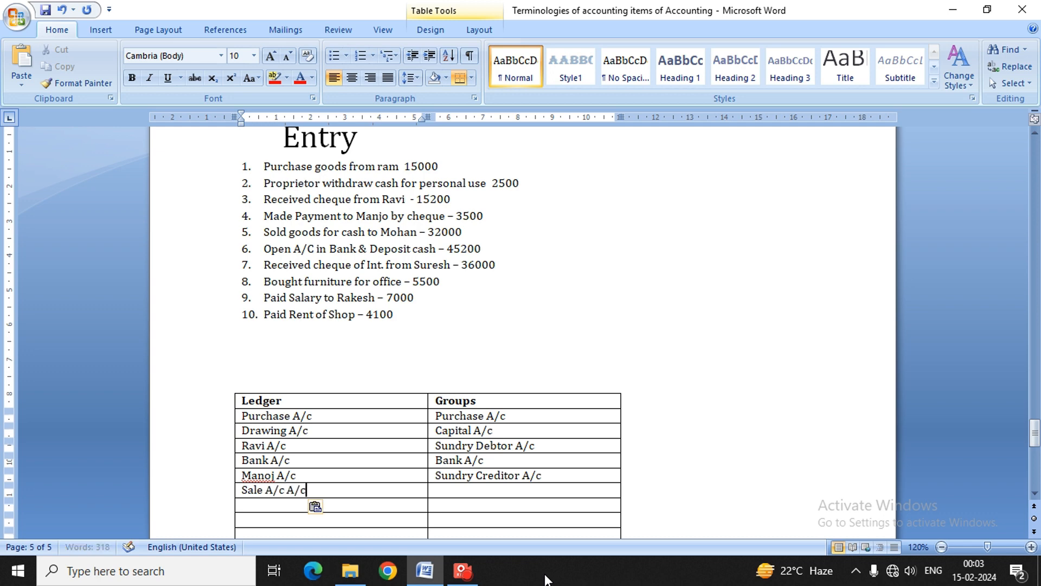
{"action": "key", "text": "Tab"}
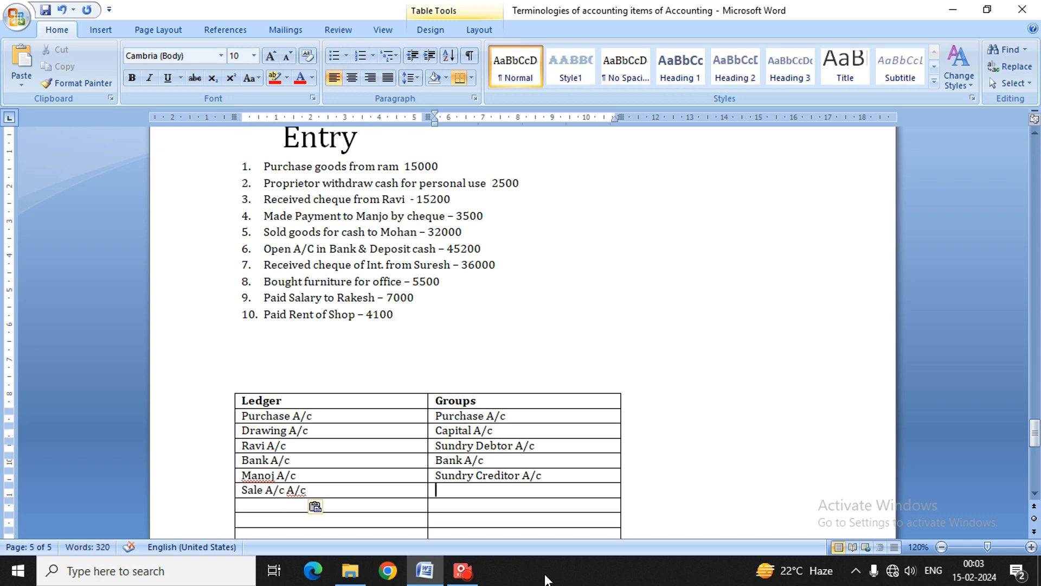
{"action": "key", "text": "shift+Tab"}
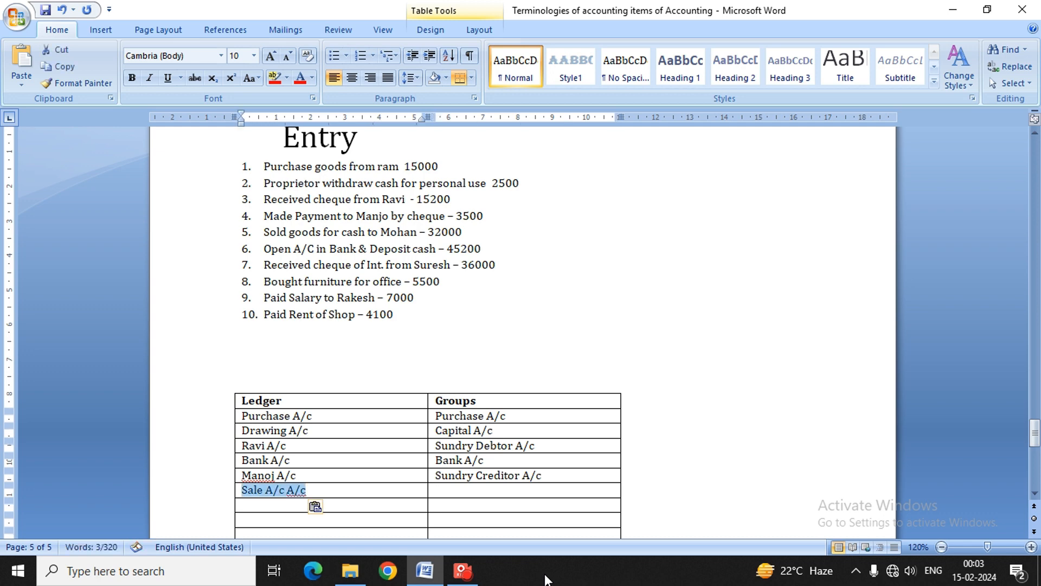
{"action": "key", "text": "Right"}
{"action": "key", "text": "BackSpace"}
{"action": "key", "text": "BackSpace"}
{"action": "key", "text": "BackSpace"}
{"action": "key", "text": "BackSpace"}
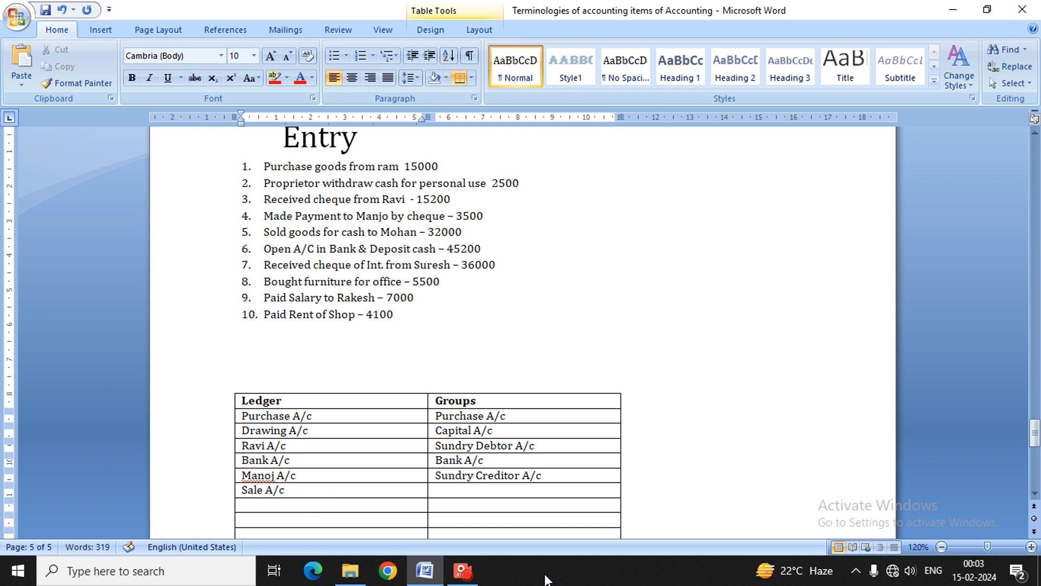
- Enter Sale A/c as the group of the sale ledger, pasting the copied A/c text
{"action": "key", "text": "Tab"}
{"action": "type", "text": "sale"}
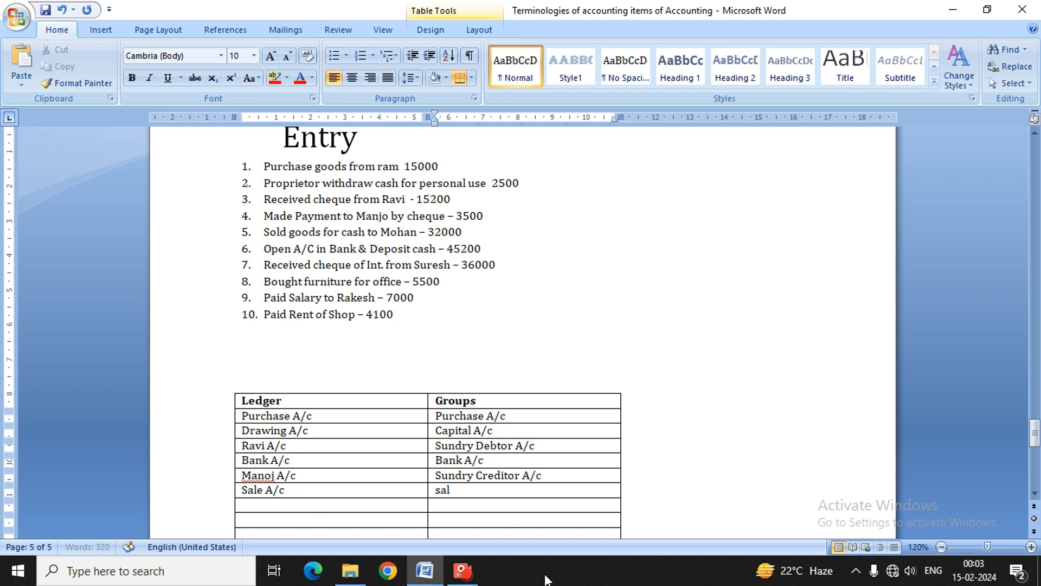
{"action": "key", "text": "ctrl+v"}
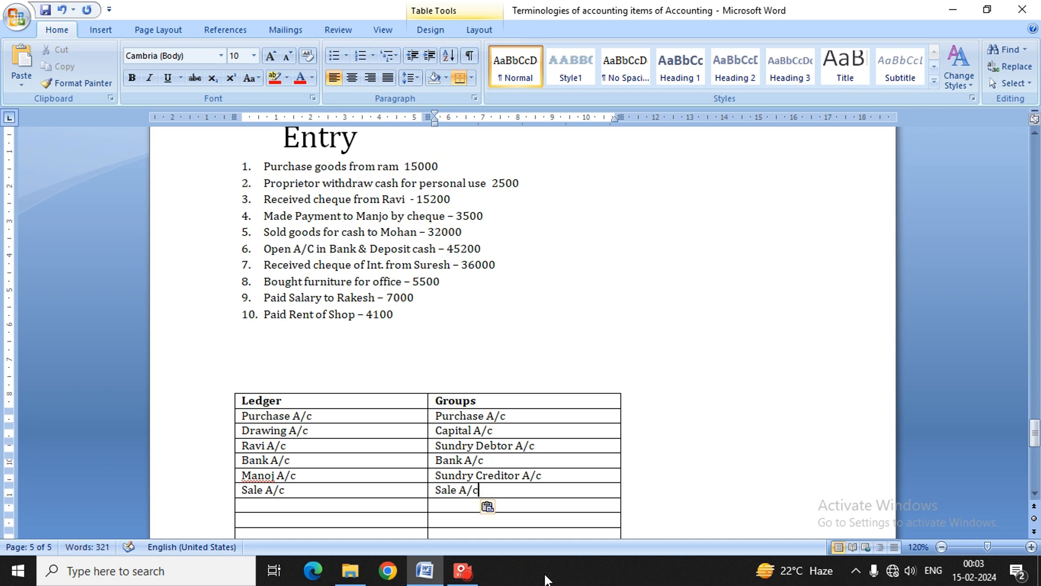
- Enter the entry 7 payer's name followed by A/c as the next ledger, with Sundry Debtor A/c as its group
{"action": "key", "text": "Tab"}
{"action": "type", "text": "Suresh"}
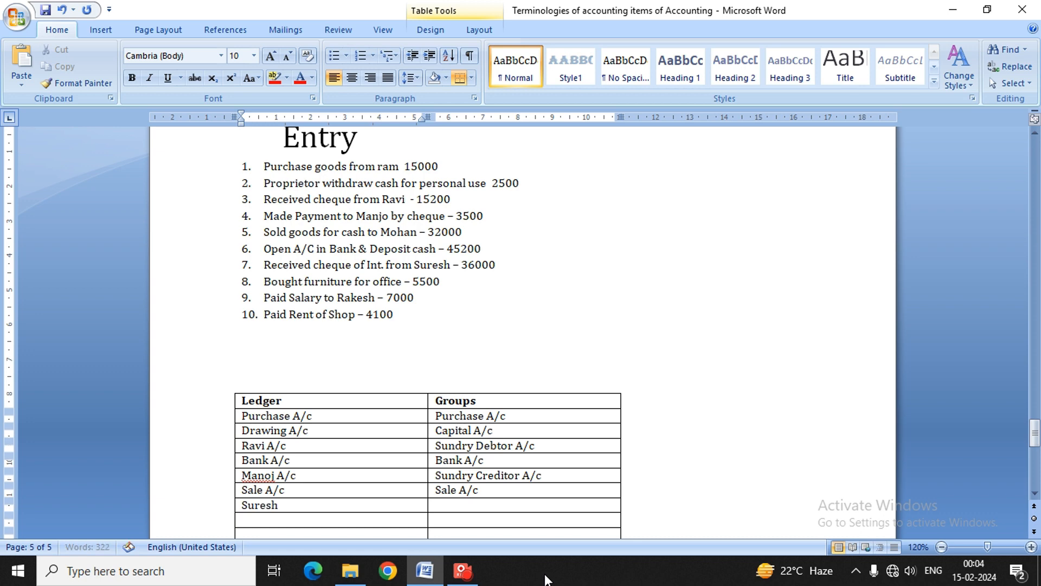
{"action": "type", "text": "A/c"}
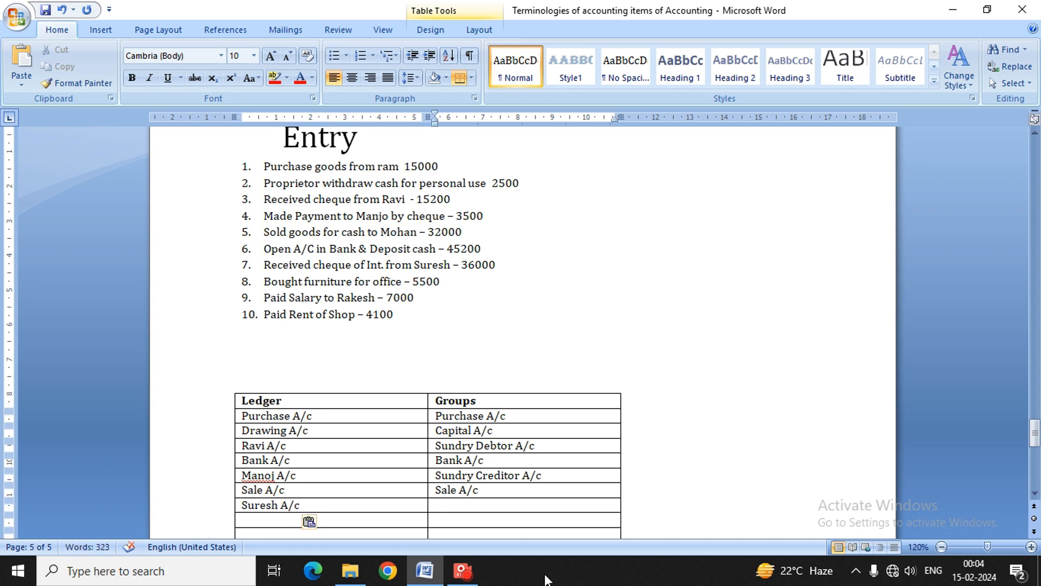
{"action": "type", "text": "Sund"}
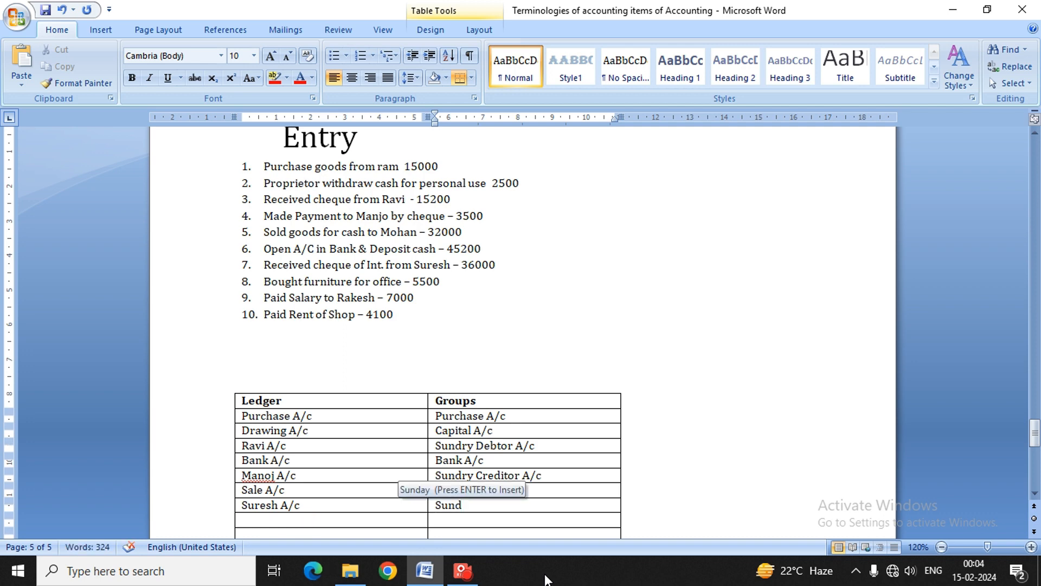
{"action": "type", "text": "ry D"}
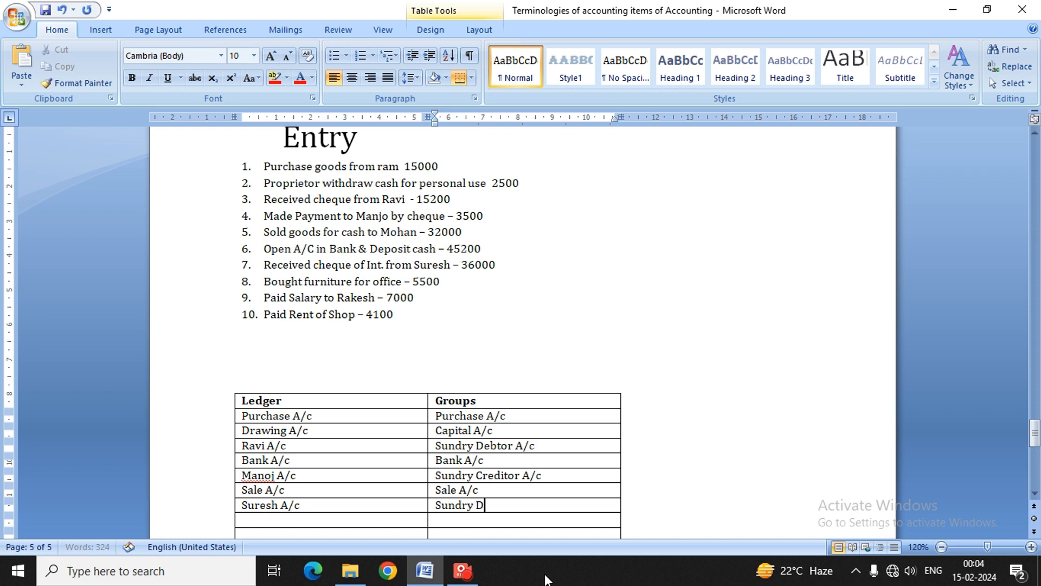
{"action": "type", "text": "ebtor A/c"}
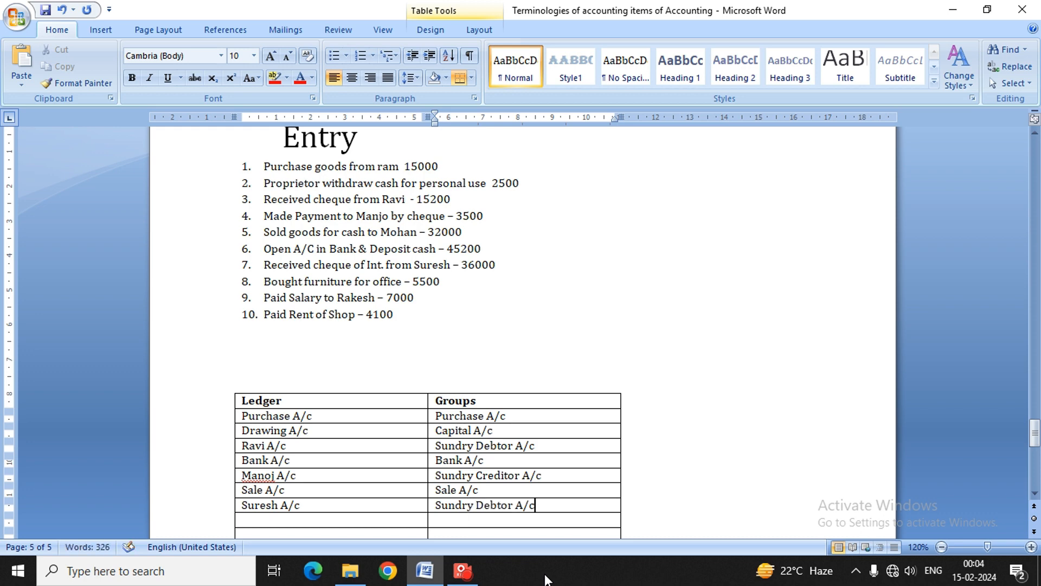
- Enter Interest Receivable A/c as the next ledger, correcting the spelling of Receivable with the suggested word
{"action": "key", "text": "Down"}
{"action": "key", "text": "Left"}
{"action": "type", "text": "Intere"}
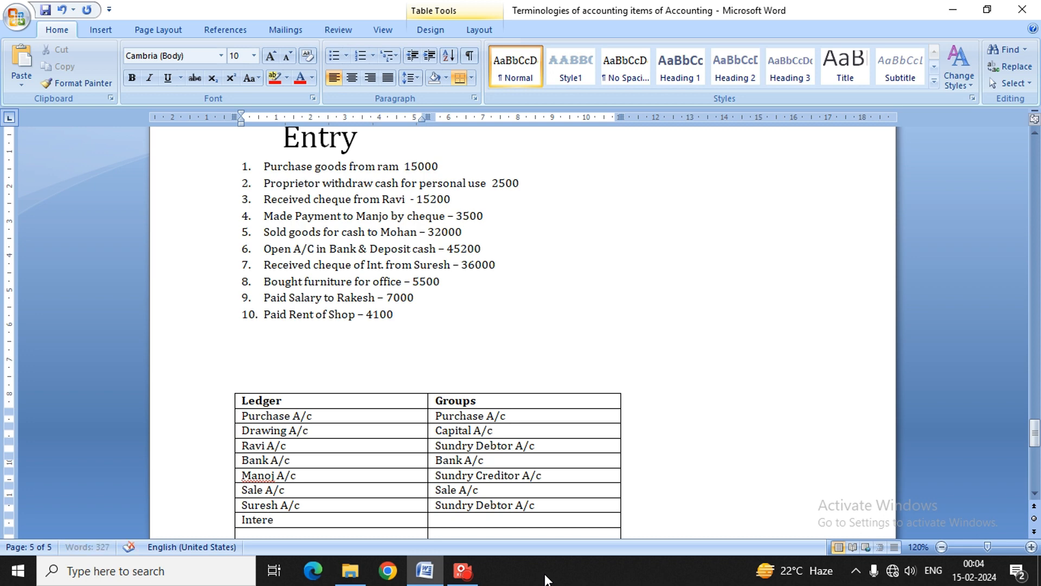
{"action": "type", "text": "st Receivble"}
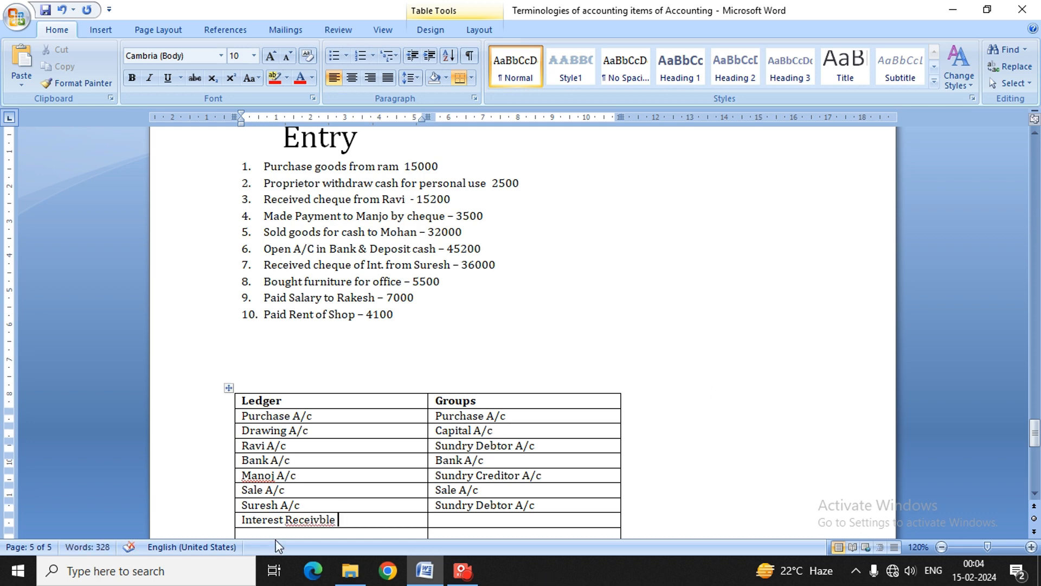
{"action": "right_click", "coordinate": [314, 520]}
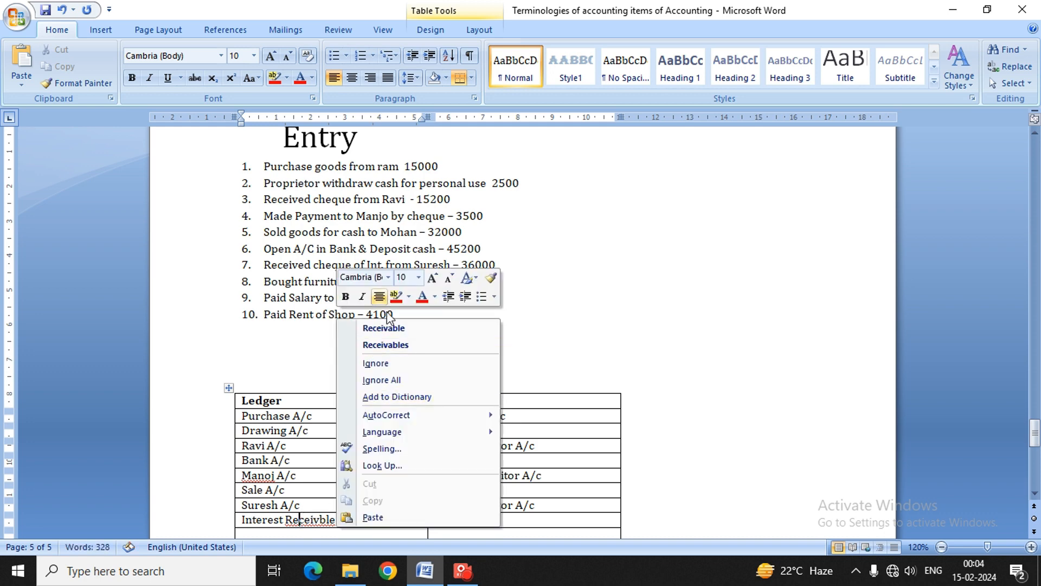
{"action": "left_click", "coordinate": [384, 328]}
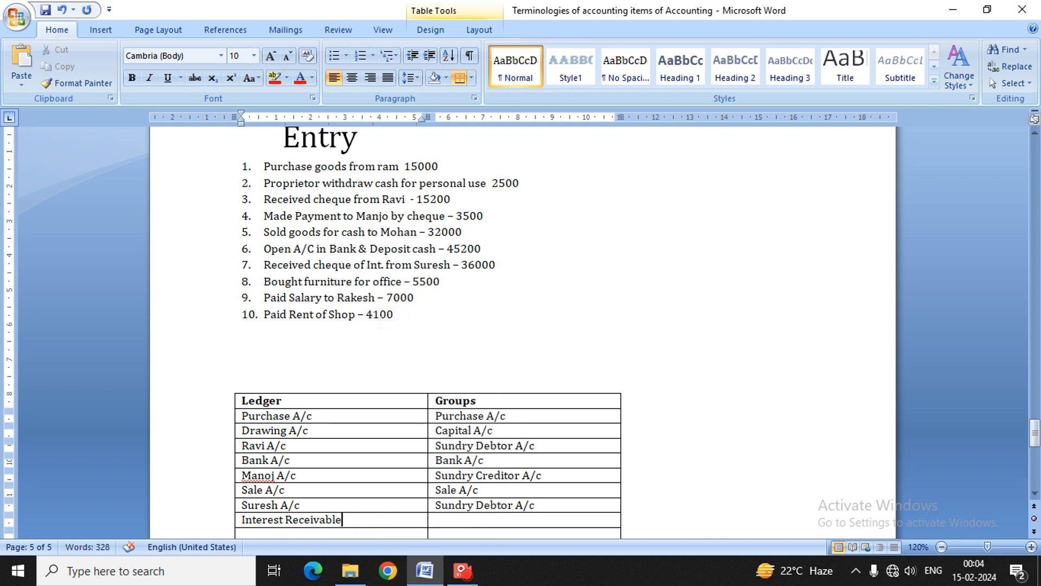
{"action": "type", "text": "A/c"}
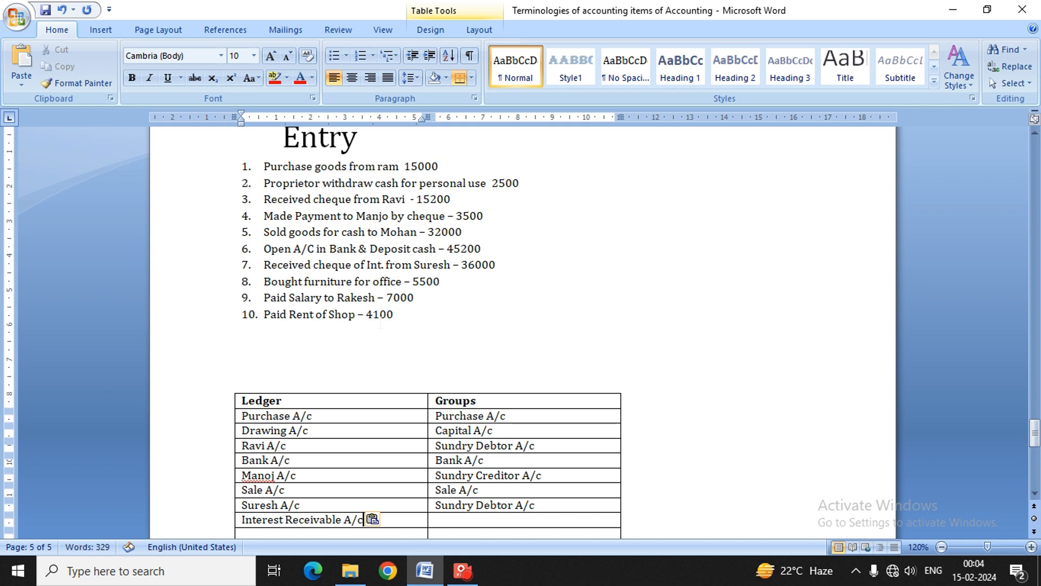
- Enter Indirect Income A/c as the group of the Interest Receivable ledger
{"action": "key", "text": "Tab"}
{"action": "type", "text": "I"}
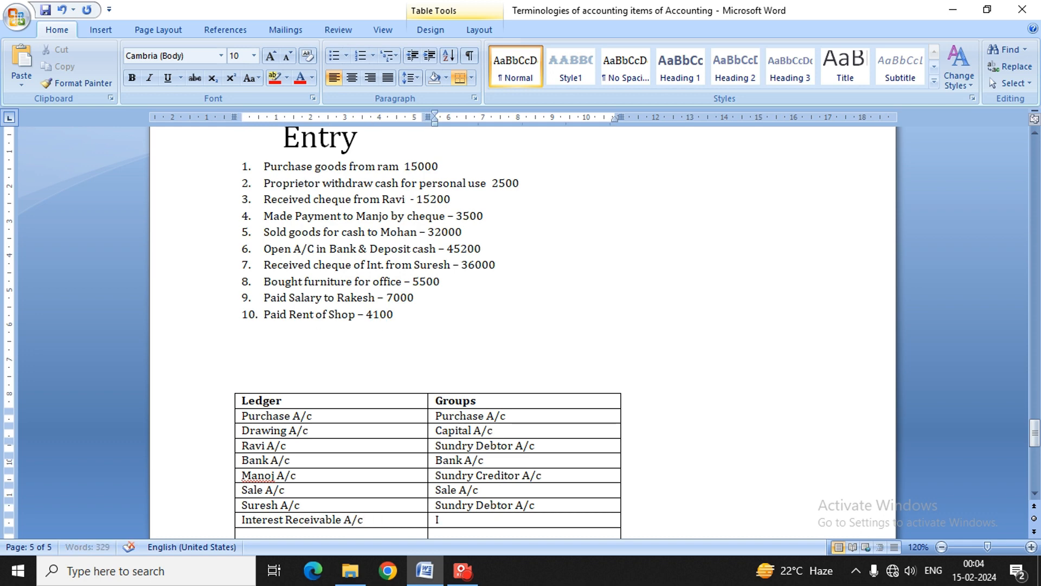
{"action": "type", "text": "ndirect"}
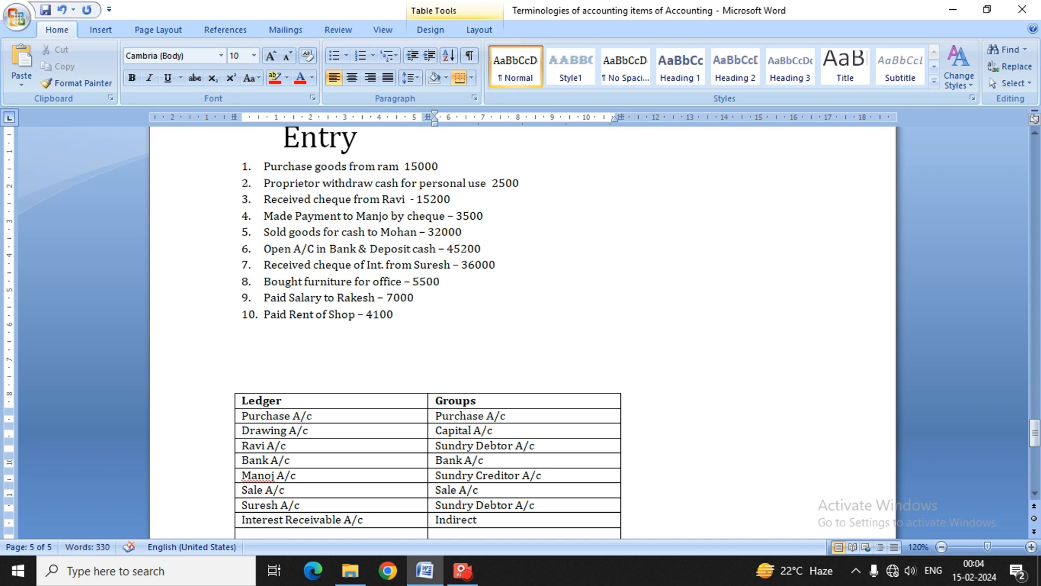
{"action": "type", "text": " Income"}
{"action": "type", "text": "A/c"}
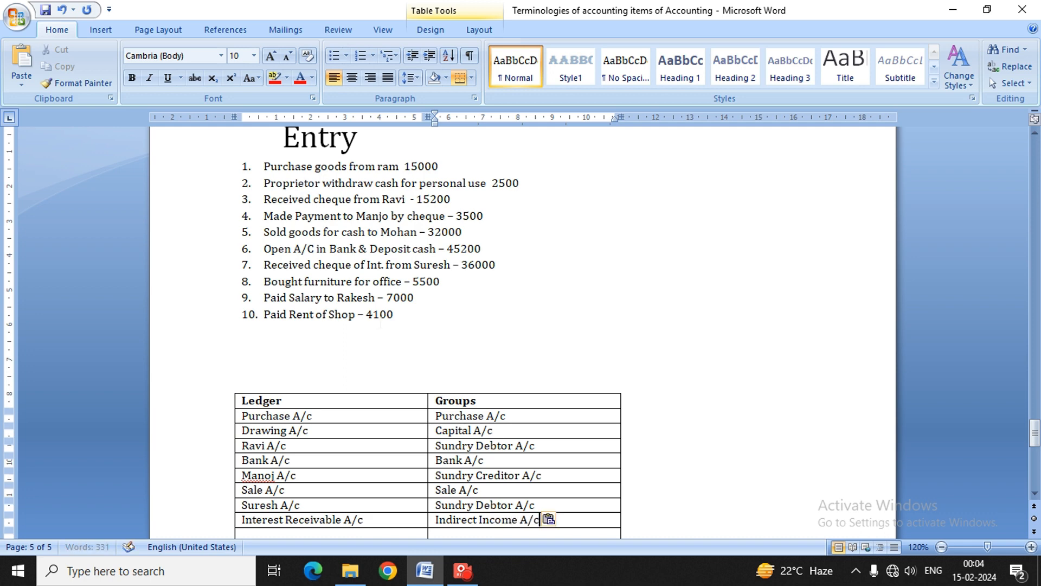
- Enter Furniture A/c in the empty Ledger cell below Interest Receivable A/c
{"action": "key", "text": "Down"}
{"action": "key", "text": "Down"}
{"action": "key", "text": "Down"}
{"action": "key", "text": "Down"}
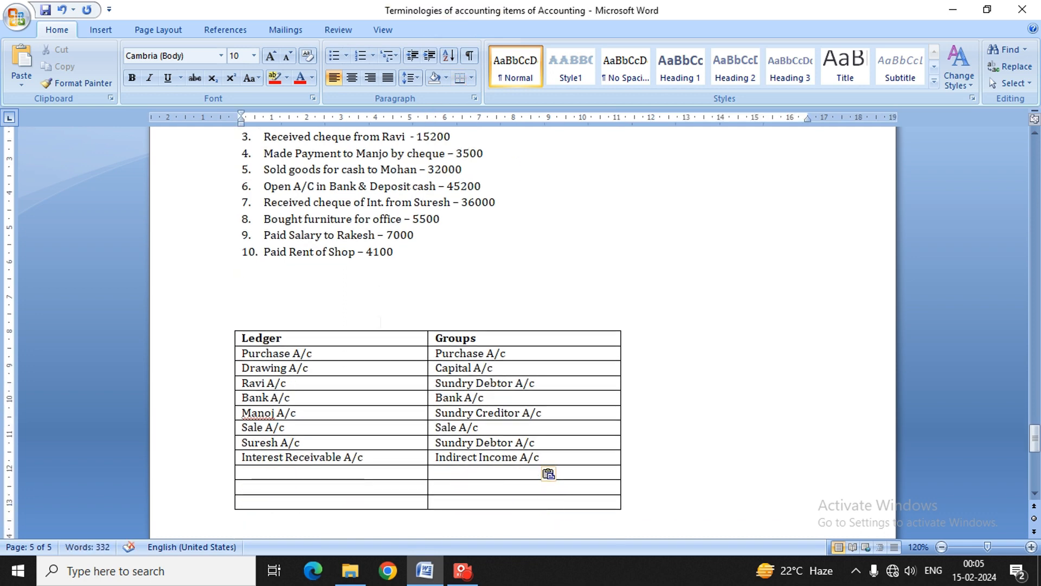
{"action": "key", "text": "Up"}
{"action": "key", "text": "Up"}
{"action": "key", "text": "Up"}
{"action": "key", "text": "Left"}
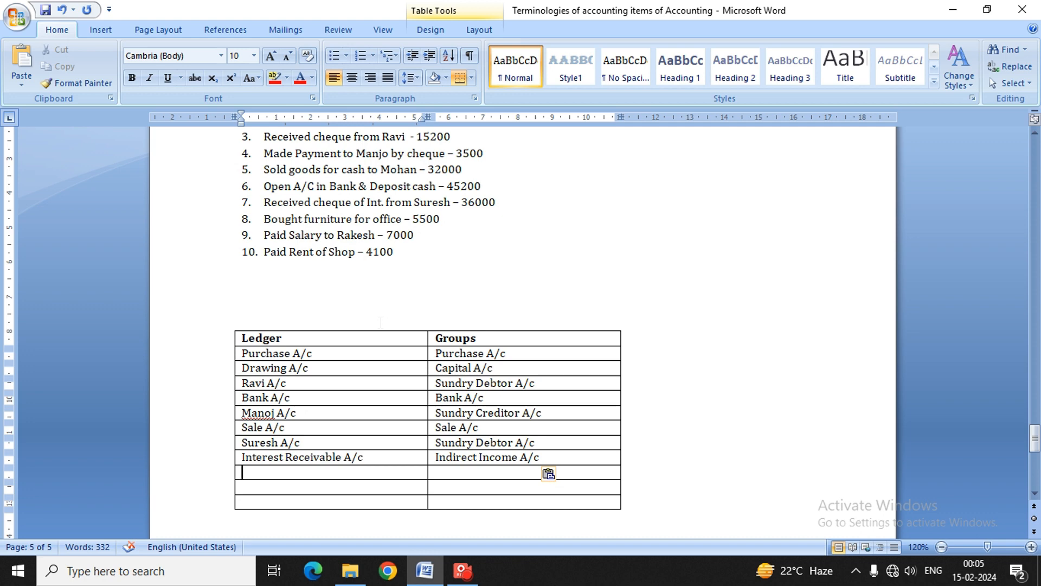
{"action": "type", "text": "Furn"}
{"action": "type", "text": "iture"}
{"action": "type", "text": "A/c"}
- Enter Fixed Assets A/c as the group of the furniture ledger, correcting the spelling of Assets
{"action": "key", "text": "Tab"}
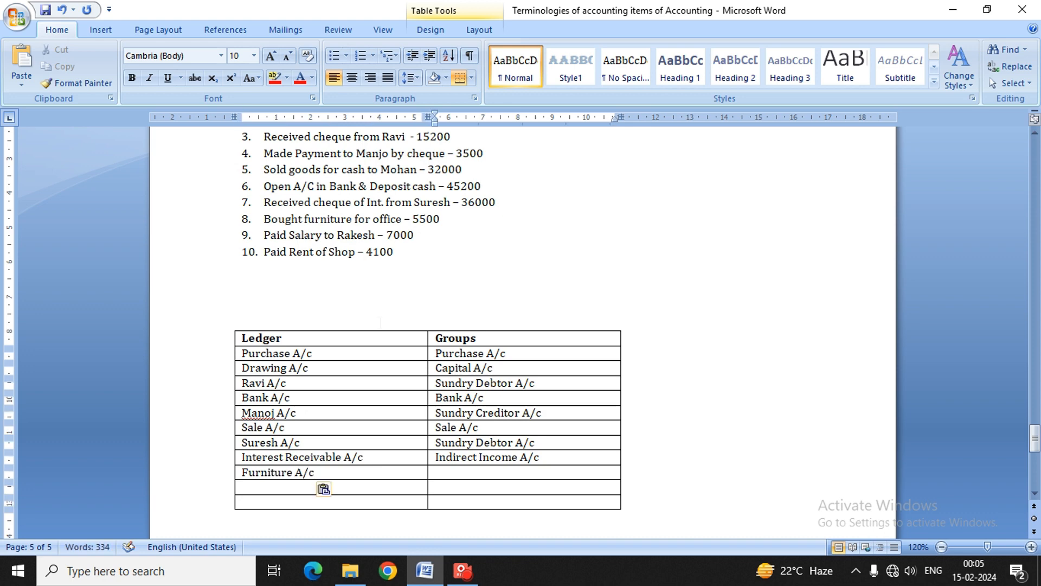
{"action": "type", "text": "Fixed Asse"}
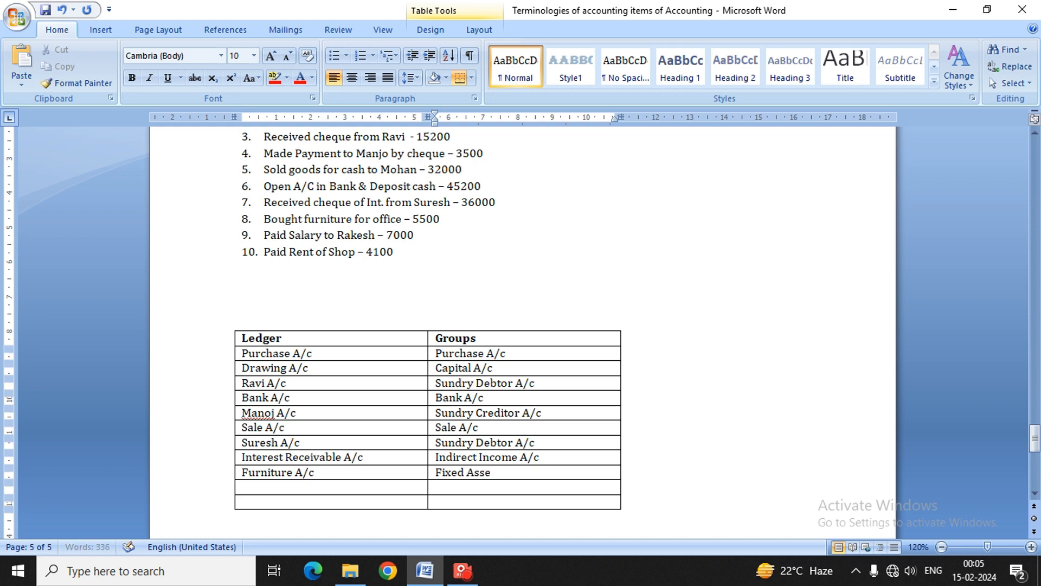
{"action": "key", "text": "BackSpace"}
{"action": "type", "text": "tes"}
{"action": "key", "text": "BackSpace"}
{"action": "key", "text": "BackSpace"}
{"action": "key", "text": "BackSpace"}
{"action": "key", "text": "BackSpace"}
{"action": "type", "text": "te"}
{"action": "key", "text": "BackSpace"}
{"action": "key", "text": "BackSpace"}
{"action": "type", "text": "ets"}
{"action": "type", "text": "A/c"}
{"action": "key", "text": "Left"}
{"action": "key", "text": "Down"}
{"action": "key", "text": "Left"}
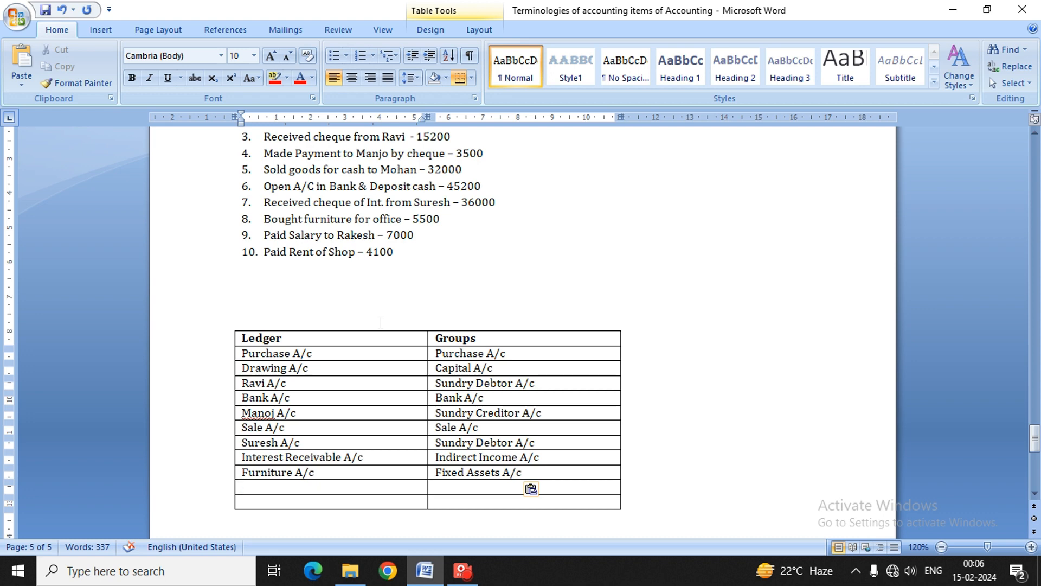
{"action": "type", "text": "sal"}
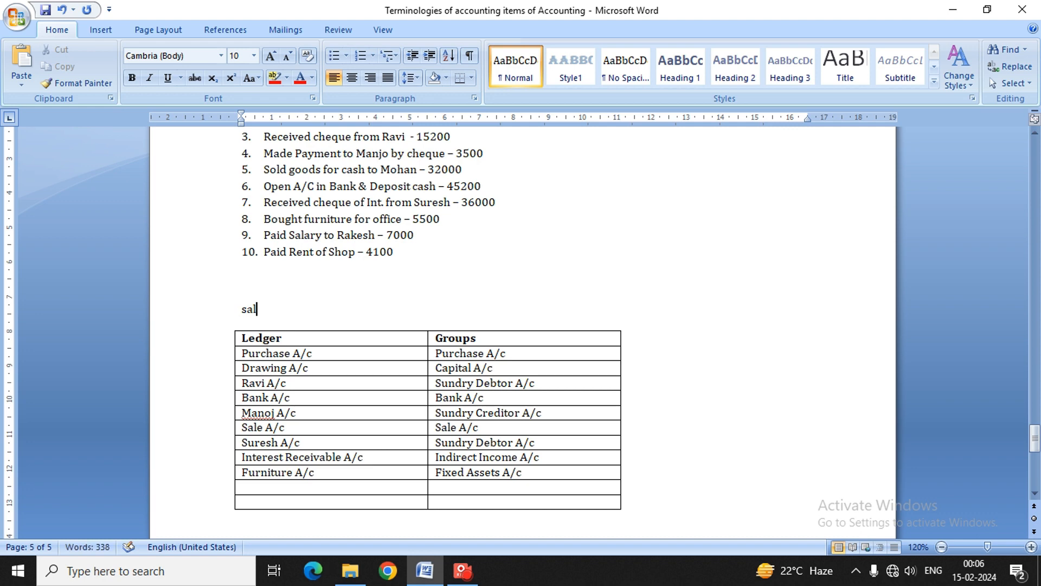
{"action": "key", "text": "BackSpace"}
{"action": "key", "text": "BackSpace"}
- Enter Salary A/c in the empty Ledger cell below Furniture A/c
{"action": "left_click", "coordinate": [371, 488]}
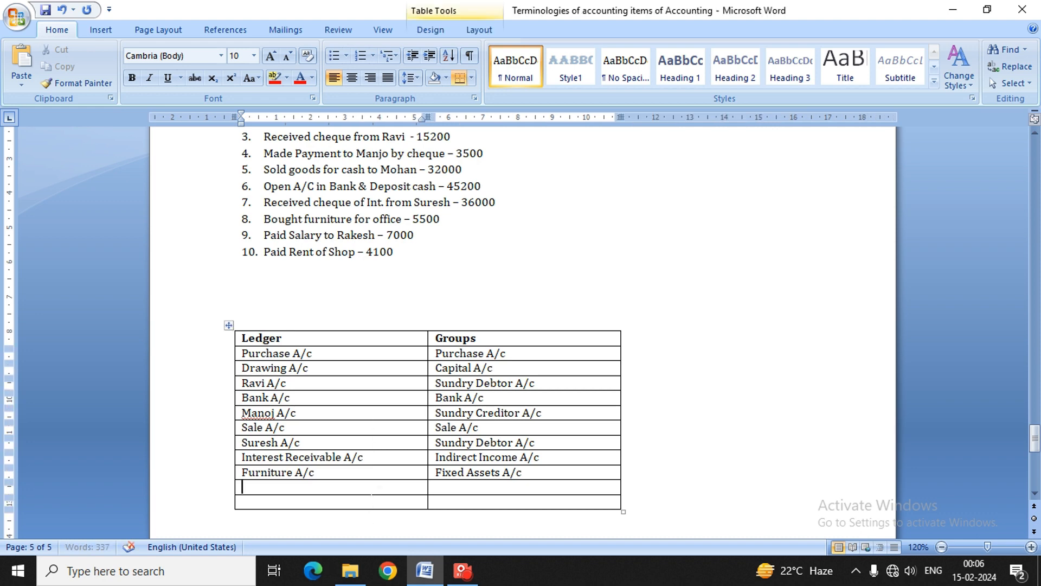
{"action": "type", "text": "salary"}
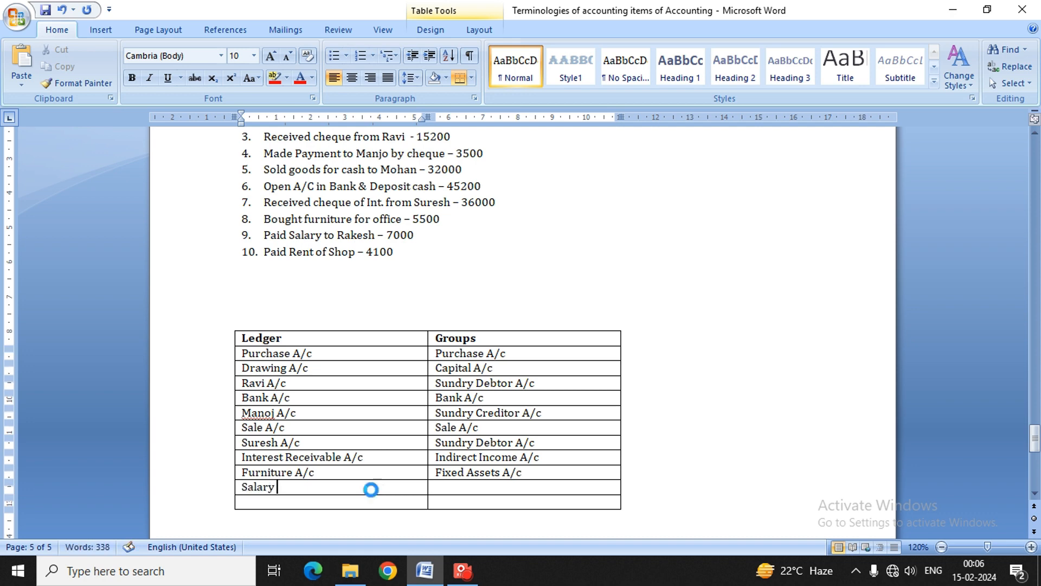
{"action": "type", "text": "A/c"}
- Enter Indirect Expense A/c as the group of the salary ledger
{"action": "key", "text": "Tab"}
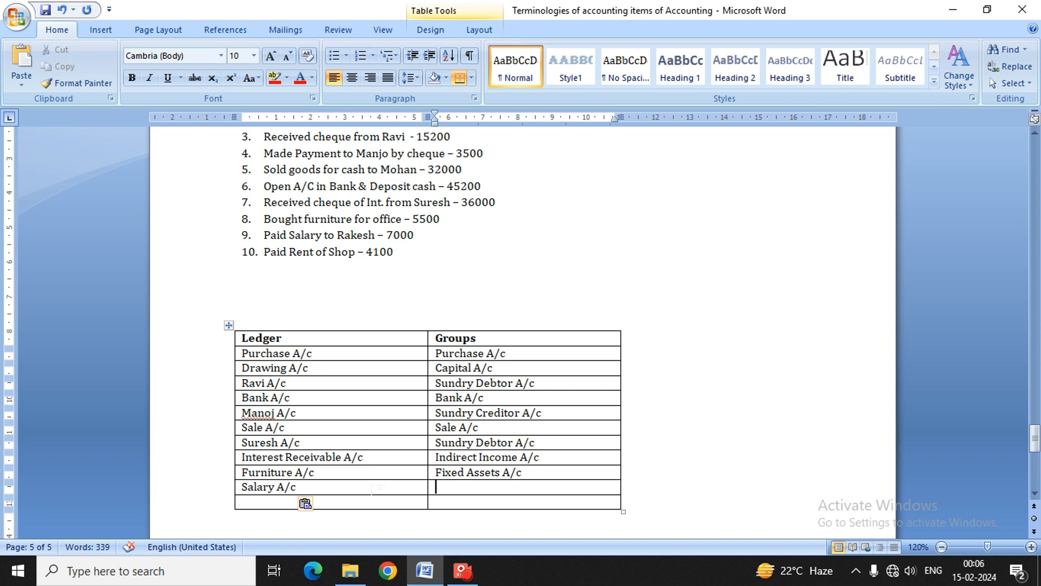
{"action": "type", "text": "Ind"}
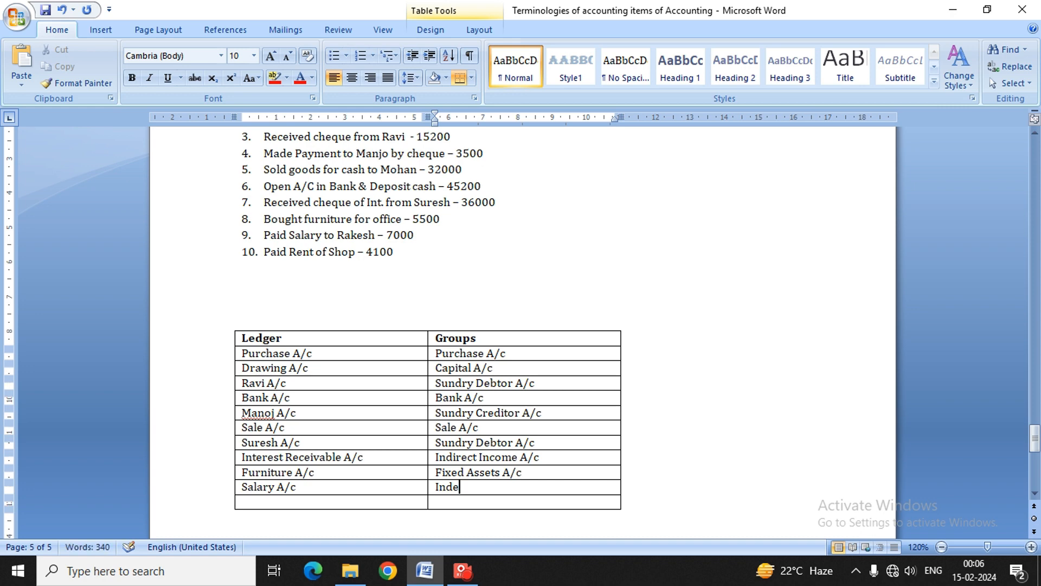
{"action": "type", "text": "irect Expense"}
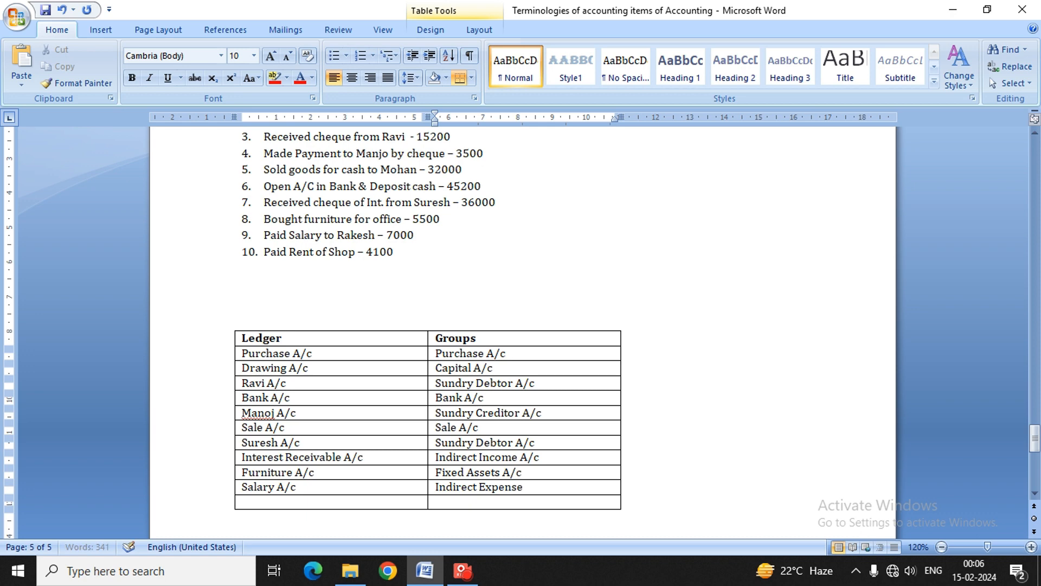
{"action": "type", "text": "A/c"}
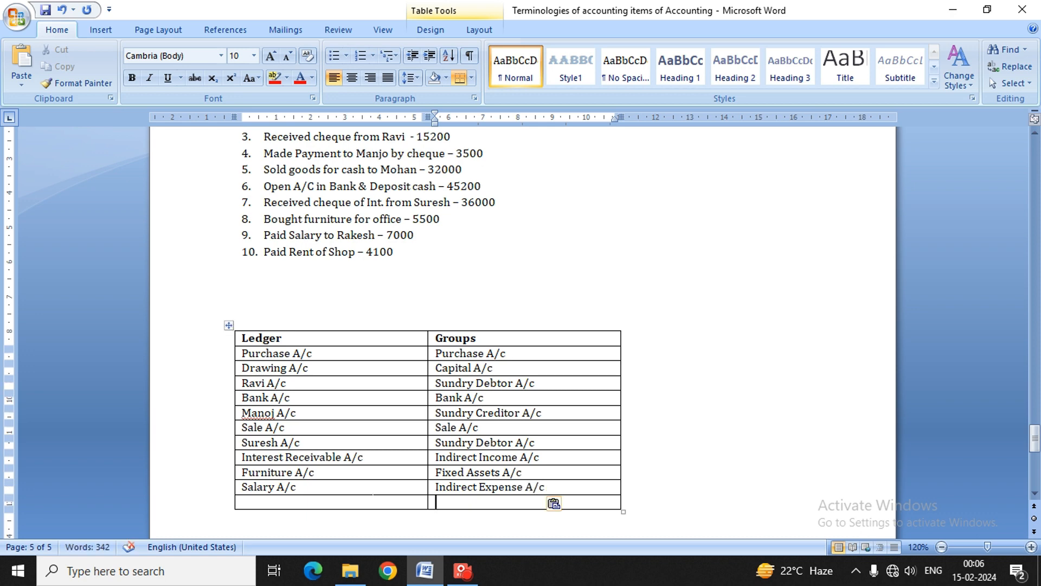
- Enter Rent A/c in the empty Ledger cell below Salary A/c, keeping the salary entry free of stray letters
{"action": "key", "text": "Left"}
{"action": "left_click", "coordinate": [372, 490]}
{"action": "type", "text": "ent"}
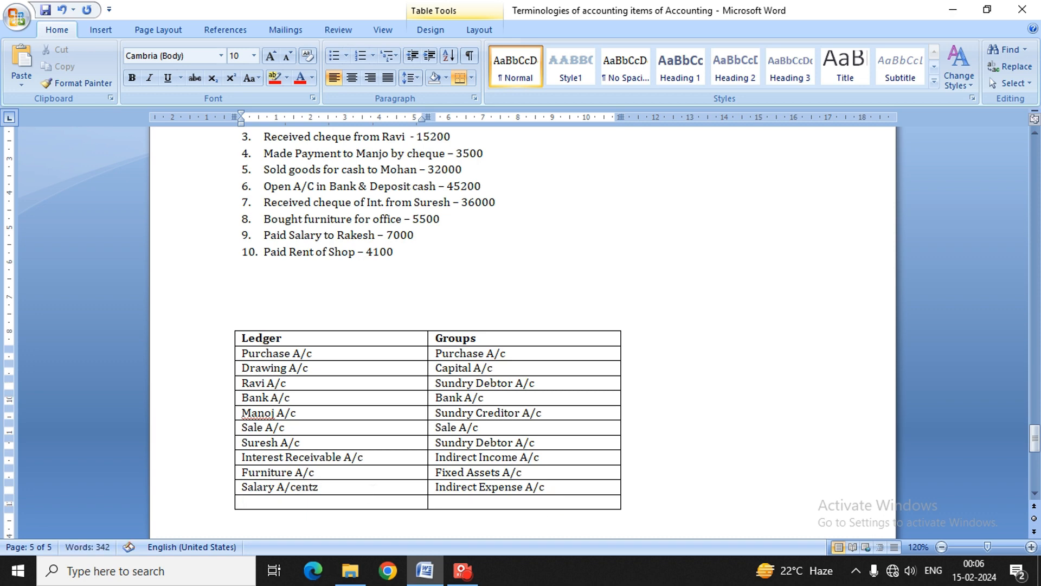
{"action": "key", "text": "BackSpace"}
{"action": "key", "text": "BackSpace"}
{"action": "key", "text": "BackSpace"}
{"action": "type", "text": "rent"}
{"action": "type", "text": "A/c"}
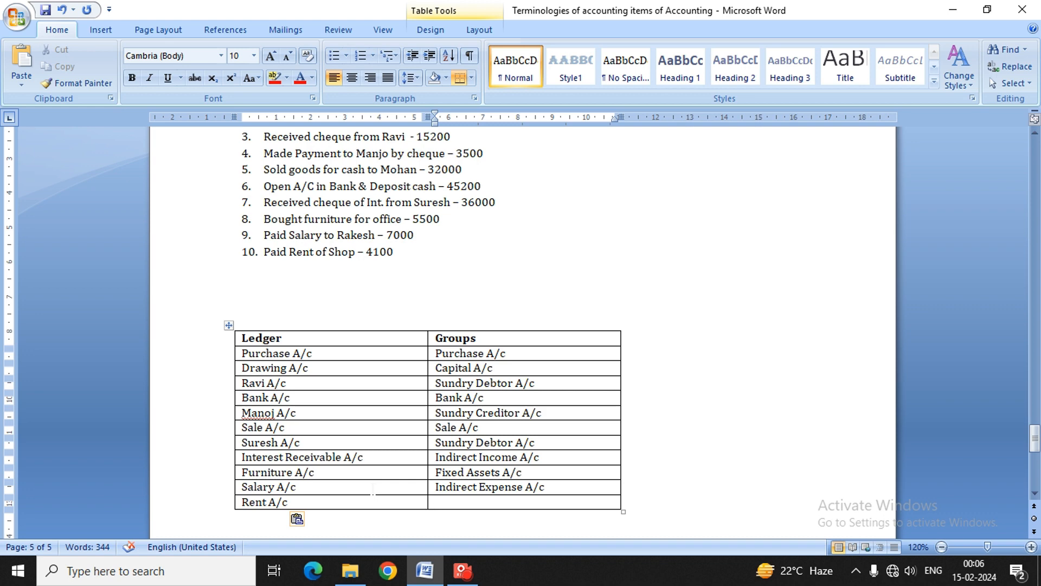
- Copy the salary ledger's group, Indirect Expense A/c, into the empty Groups cell of the rent ledger
{"action": "key", "text": "shift+Right"}
{"action": "key", "text": "shift+Right"}
{"action": "key", "text": "shift+Right"}
{"action": "key", "text": "shift+Right"}
{"action": "key", "text": "shift+Right"}
{"action": "key", "text": "shift+Right"}
{"action": "key", "text": "shift+Right"}
{"action": "key", "text": "shift+Right"}
{"action": "key", "text": "shift+Right"}
{"action": "key", "text": "shift+Right"}
{"action": "key", "text": "shift+Right"}
{"action": "key", "text": "shift+Right"}
{"action": "key", "text": "shift+Right"}
{"action": "key", "text": "shift+Right"}
{"action": "key", "text": "shift+Right"}
{"action": "key", "text": "shift+Right"}
{"action": "key", "text": "shift+Right"}
{"action": "key", "text": "shift+Right"}
{"action": "key", "text": "shift+Right"}
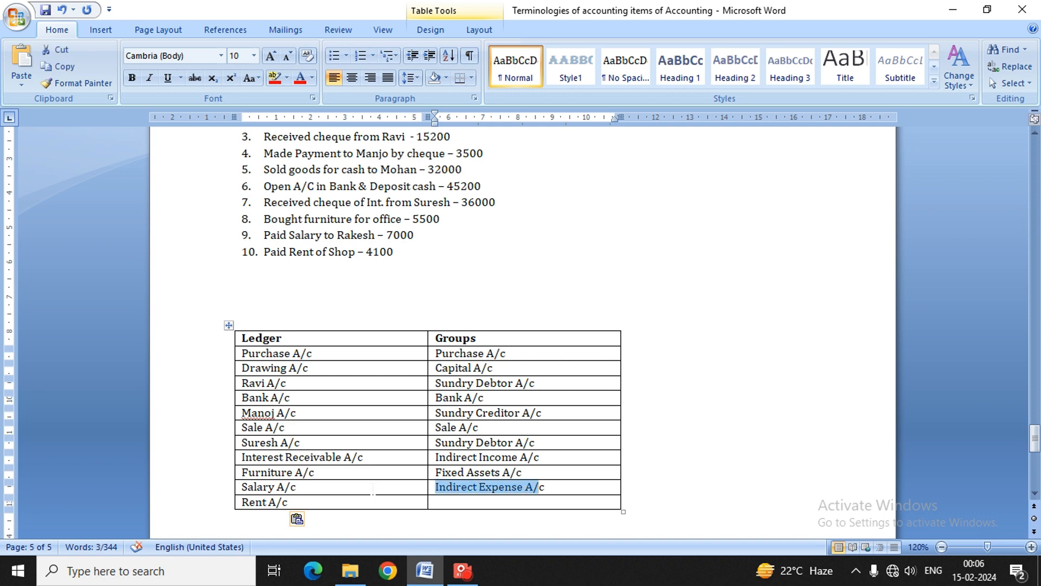
{"action": "key", "text": "shift+Right"}
{"action": "key", "text": "ctrl+c"}
{"action": "key", "text": "Down"}
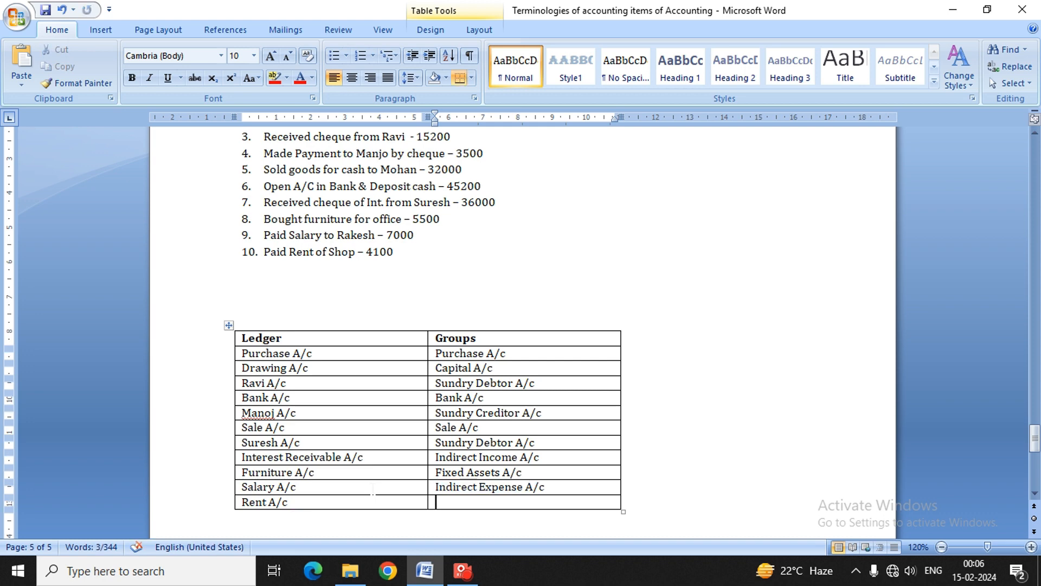
{"action": "key", "text": "ctrl+v"}
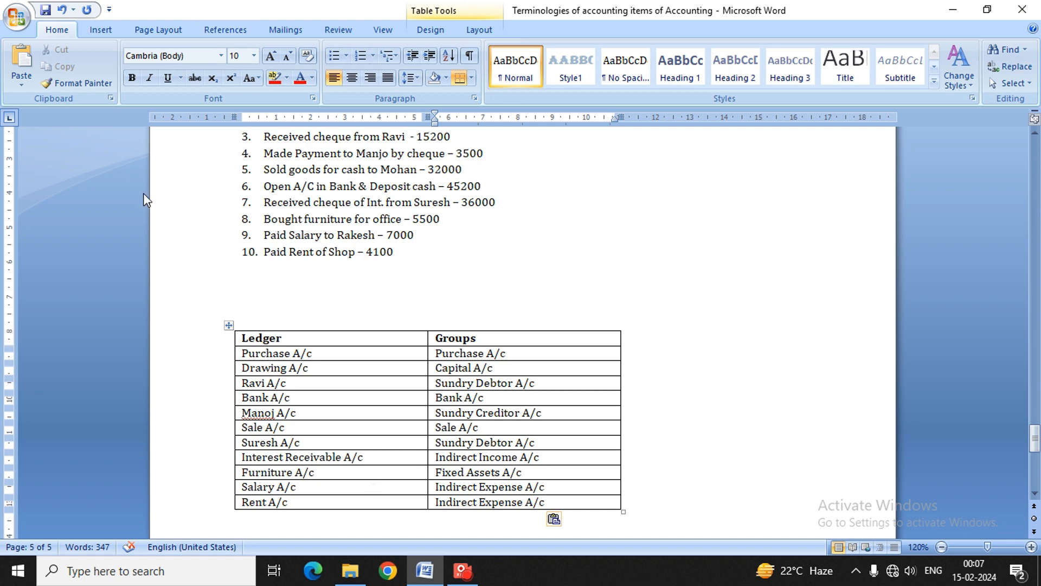
{"action": "scroll", "coordinate": [252, 344], "scroll_direction": "up", "scroll_amount": 7}
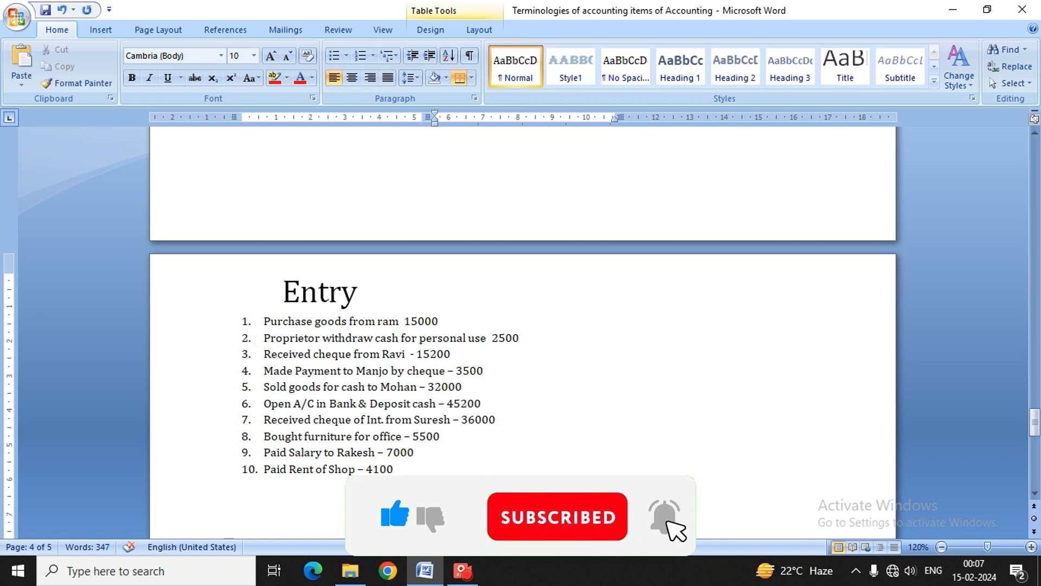
{"action": "left_click", "coordinate": [462, 571]}
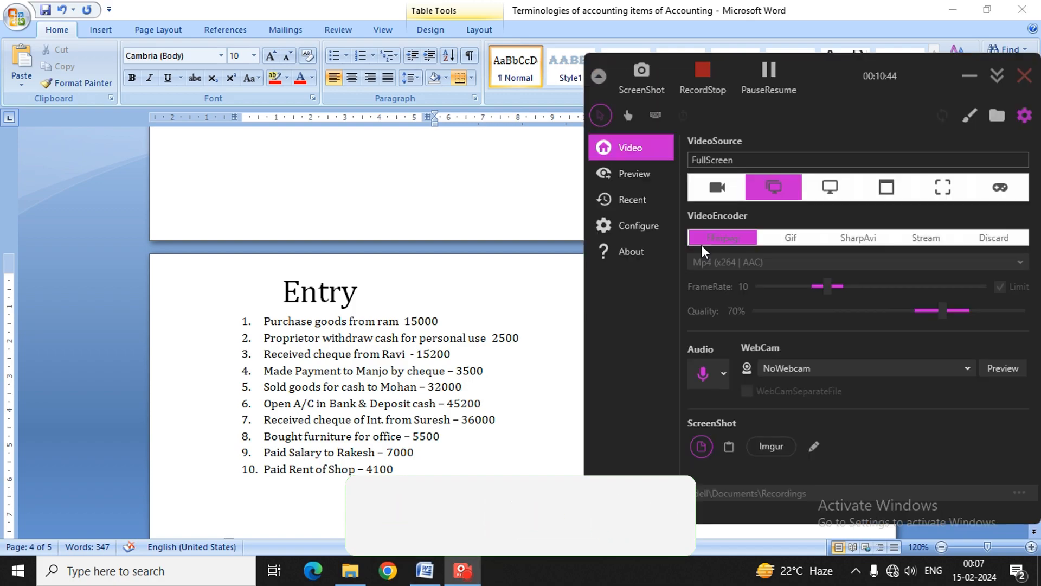
{"action": "left_click", "coordinate": [700, 71]}
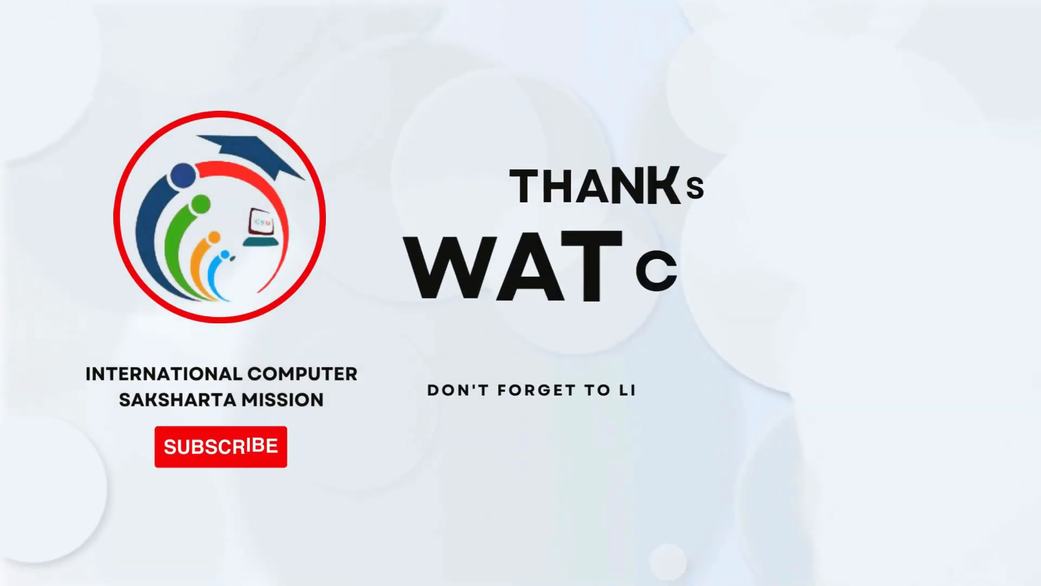